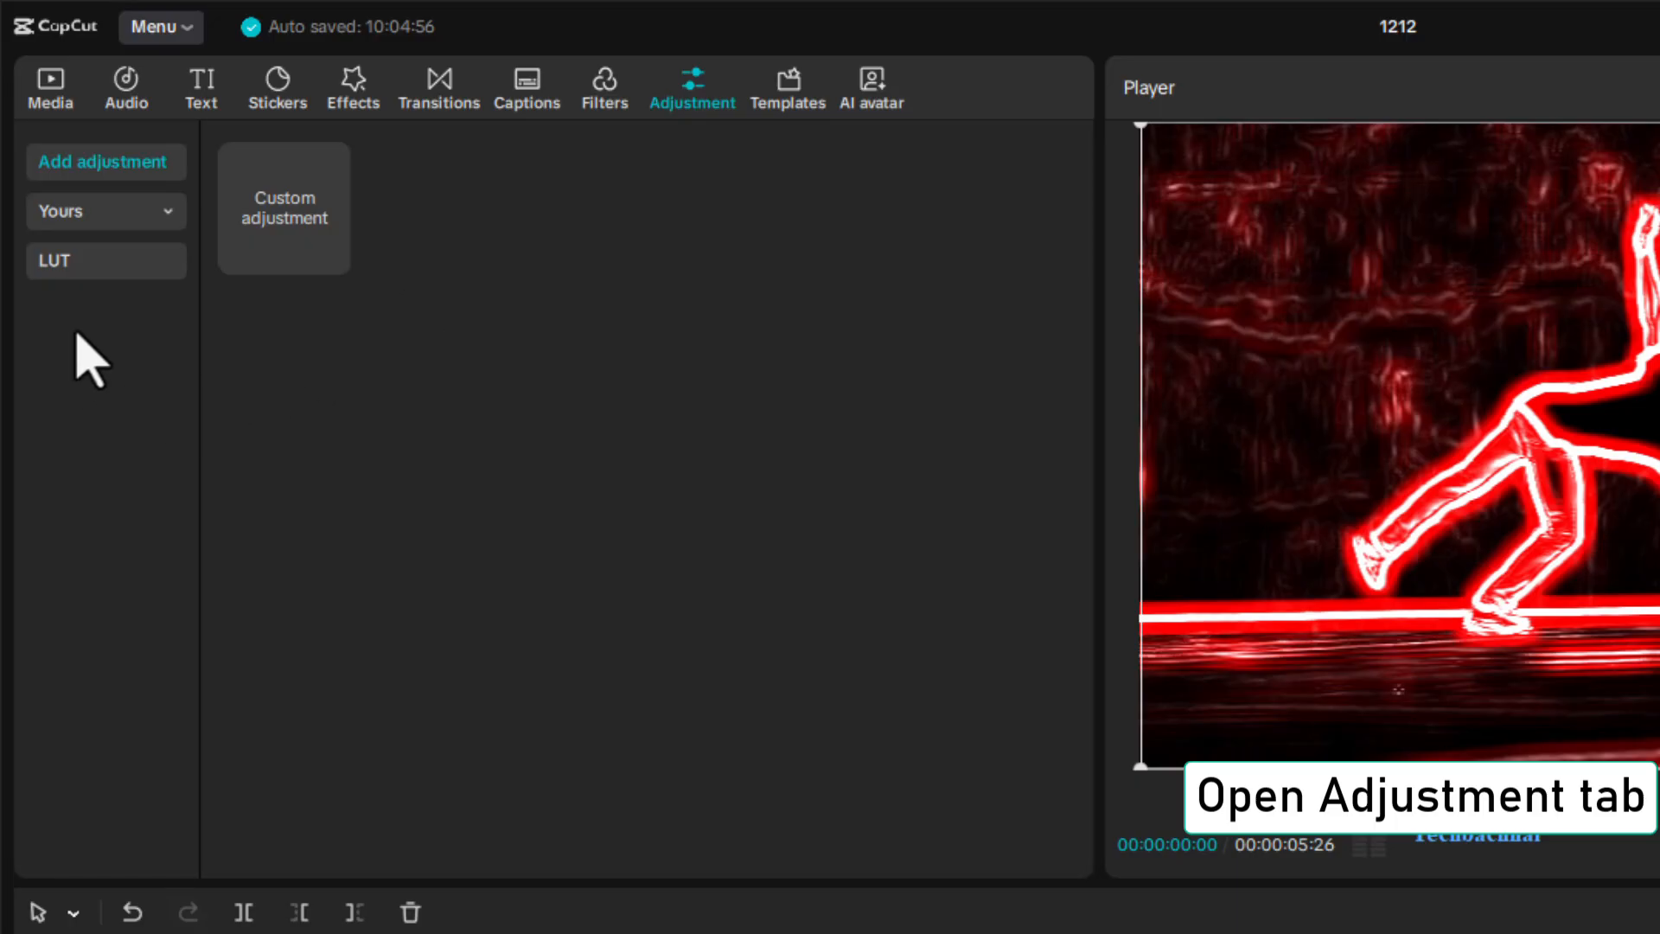
Add a custom adjustment layer above the dance clips at the timeline's start and set its saturation to -50
drag(267, 241, 319, 727)
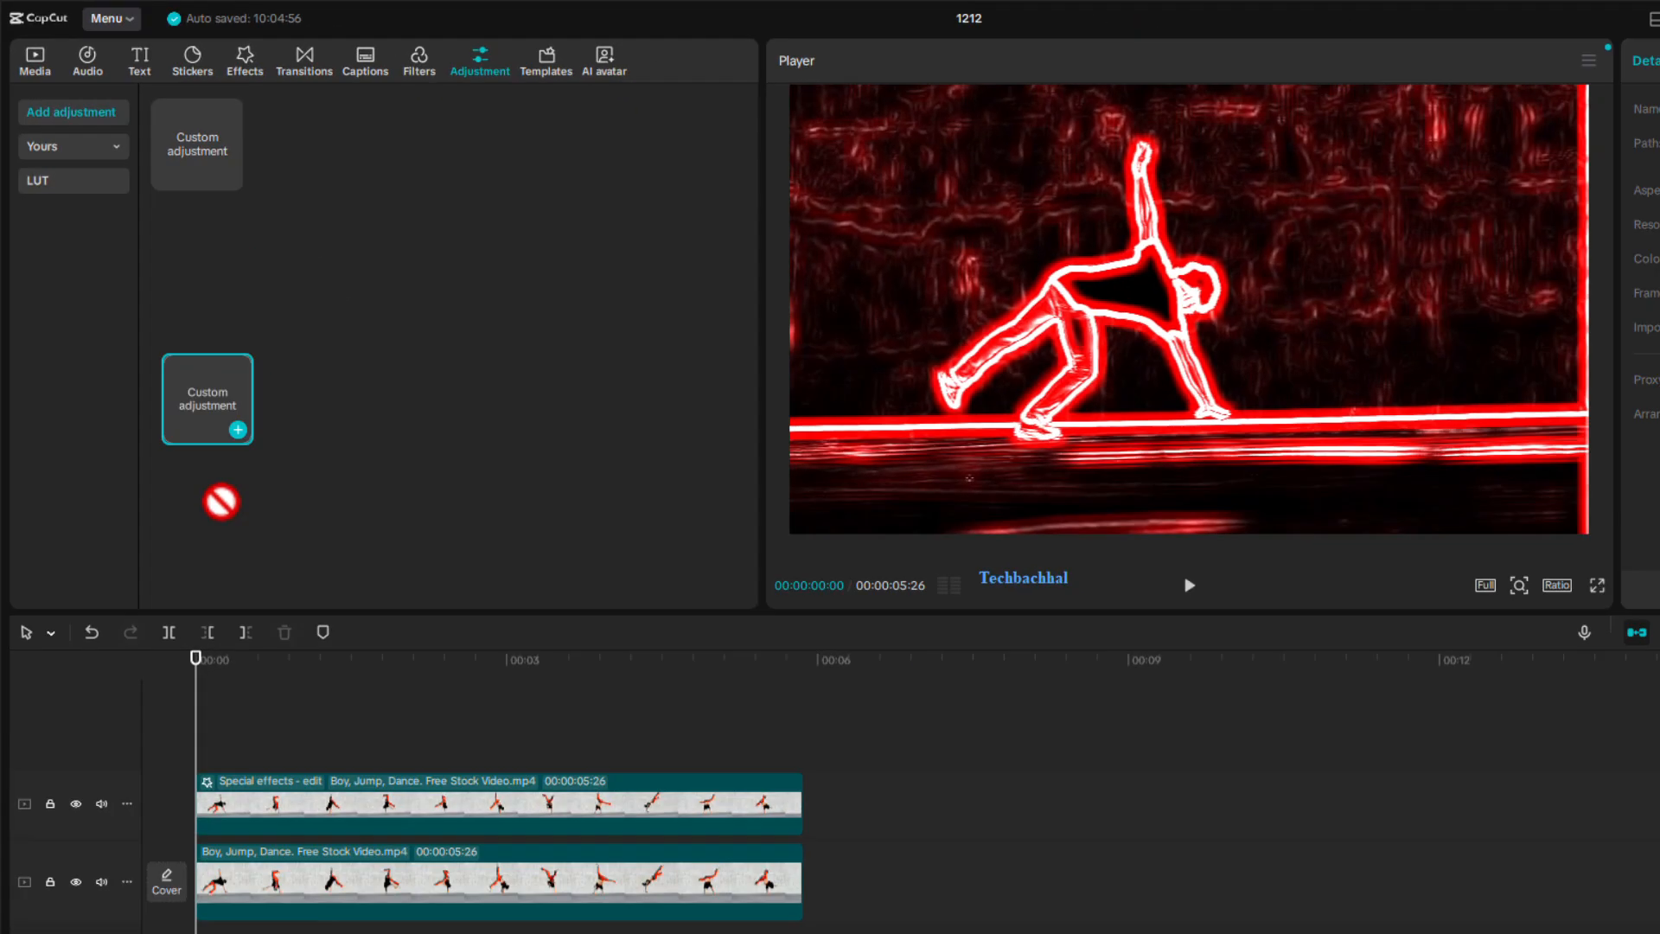
drag(222, 502, 186, 766)
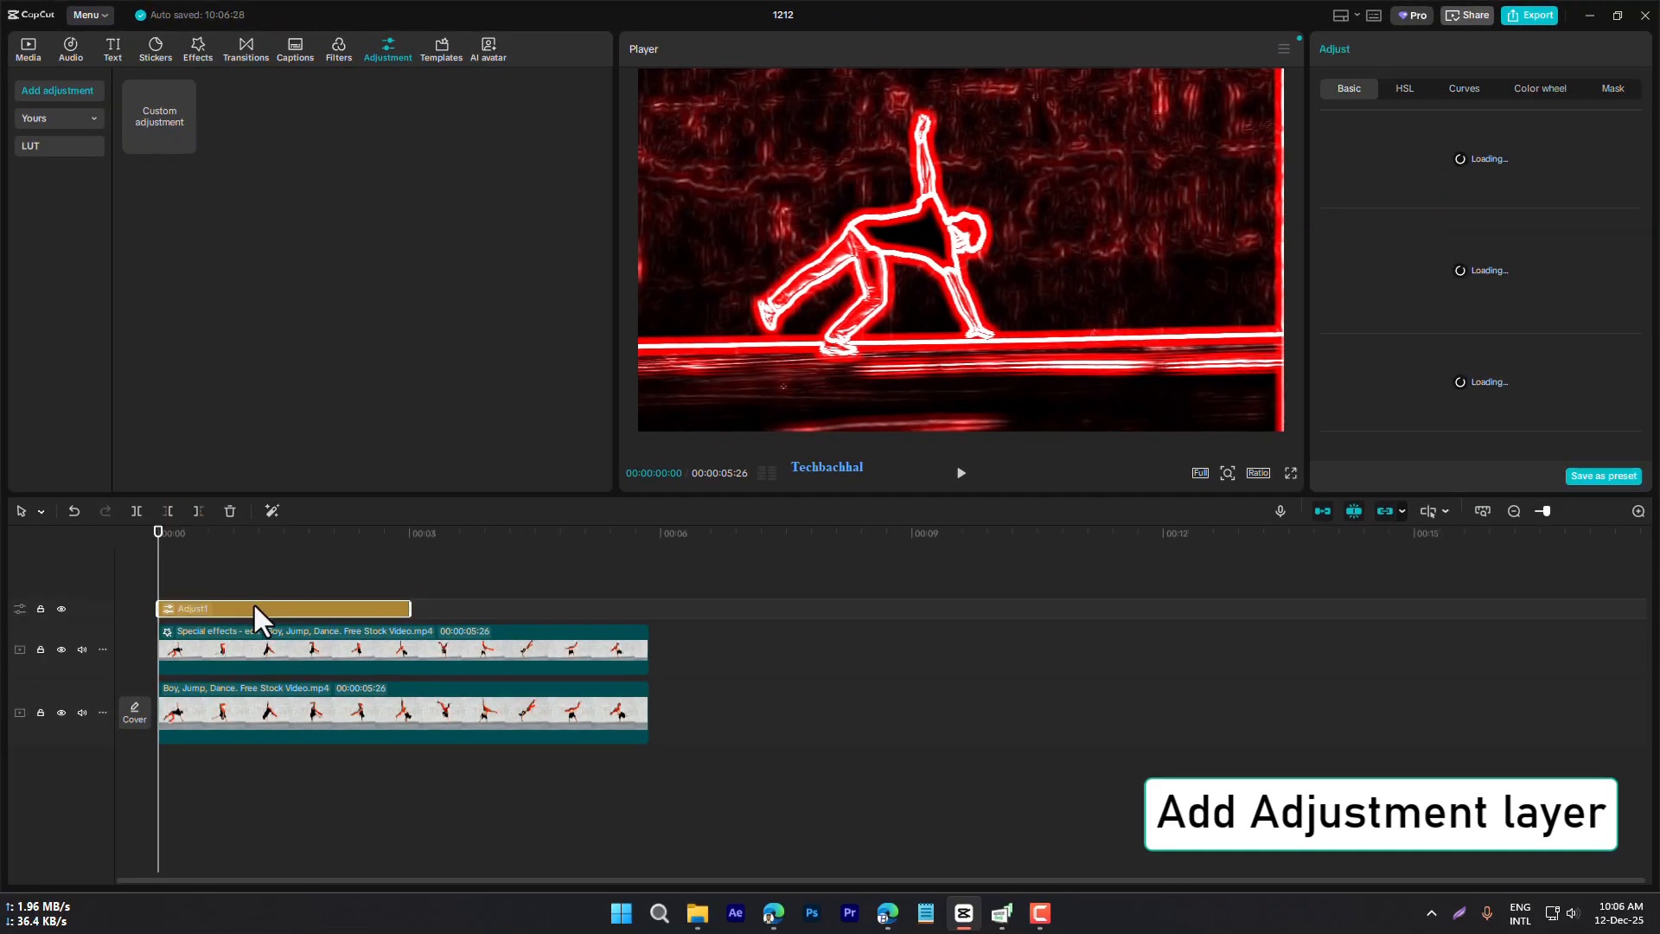
scroll(1397, 344, down, 5)
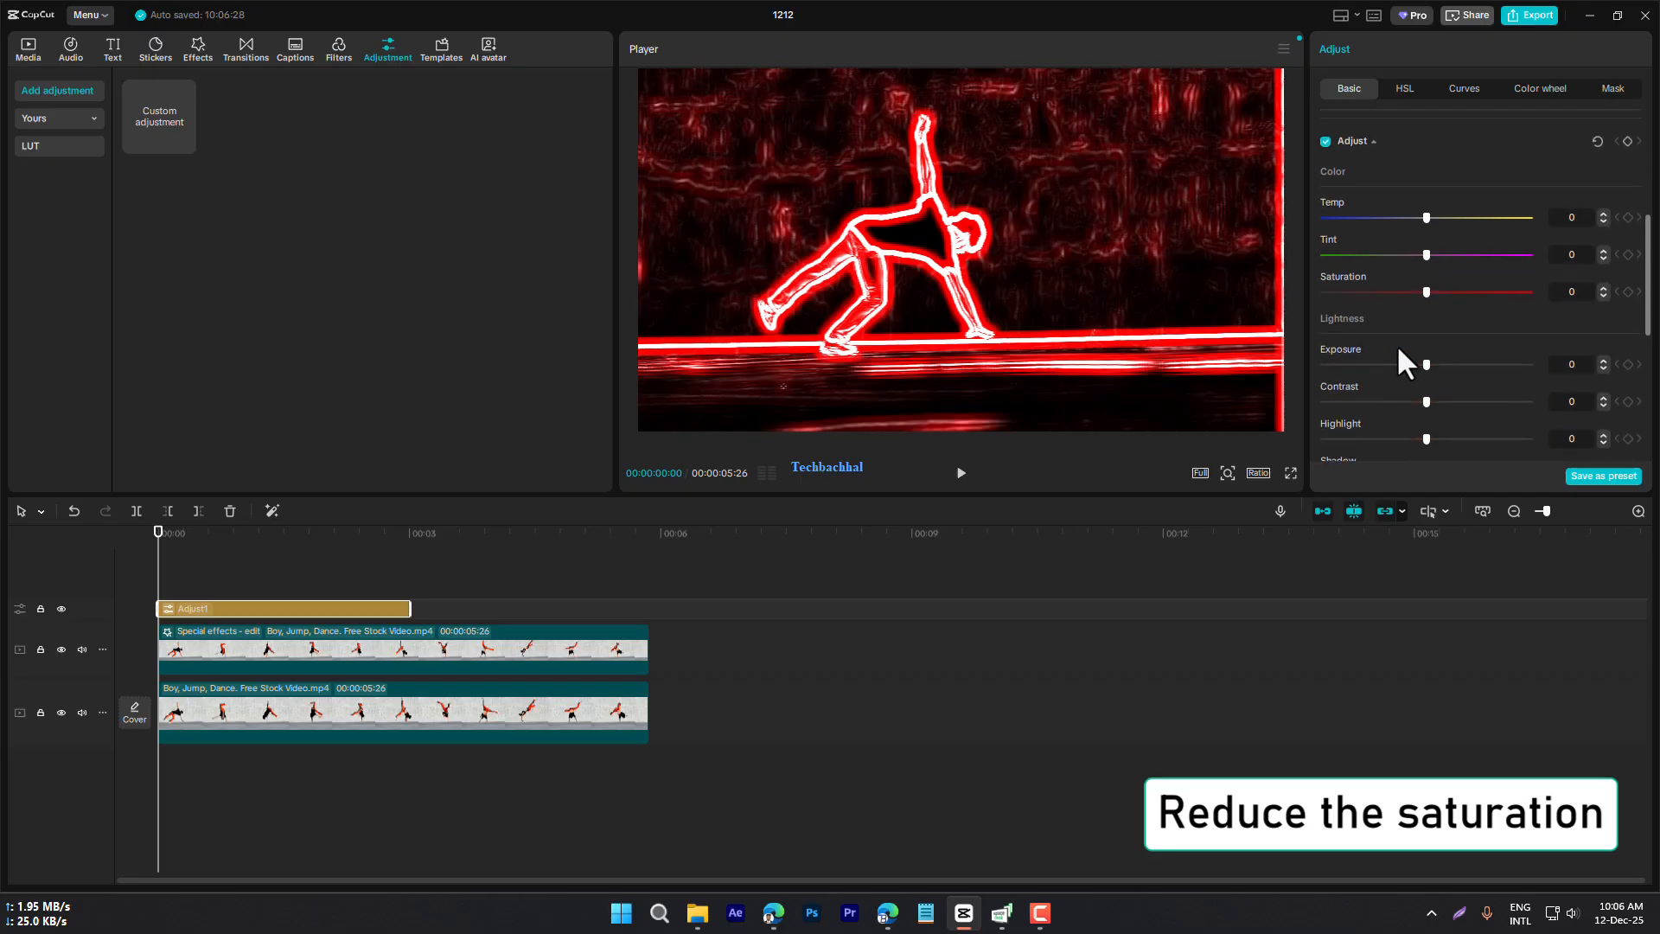
scroll(1405, 350, down, 2)
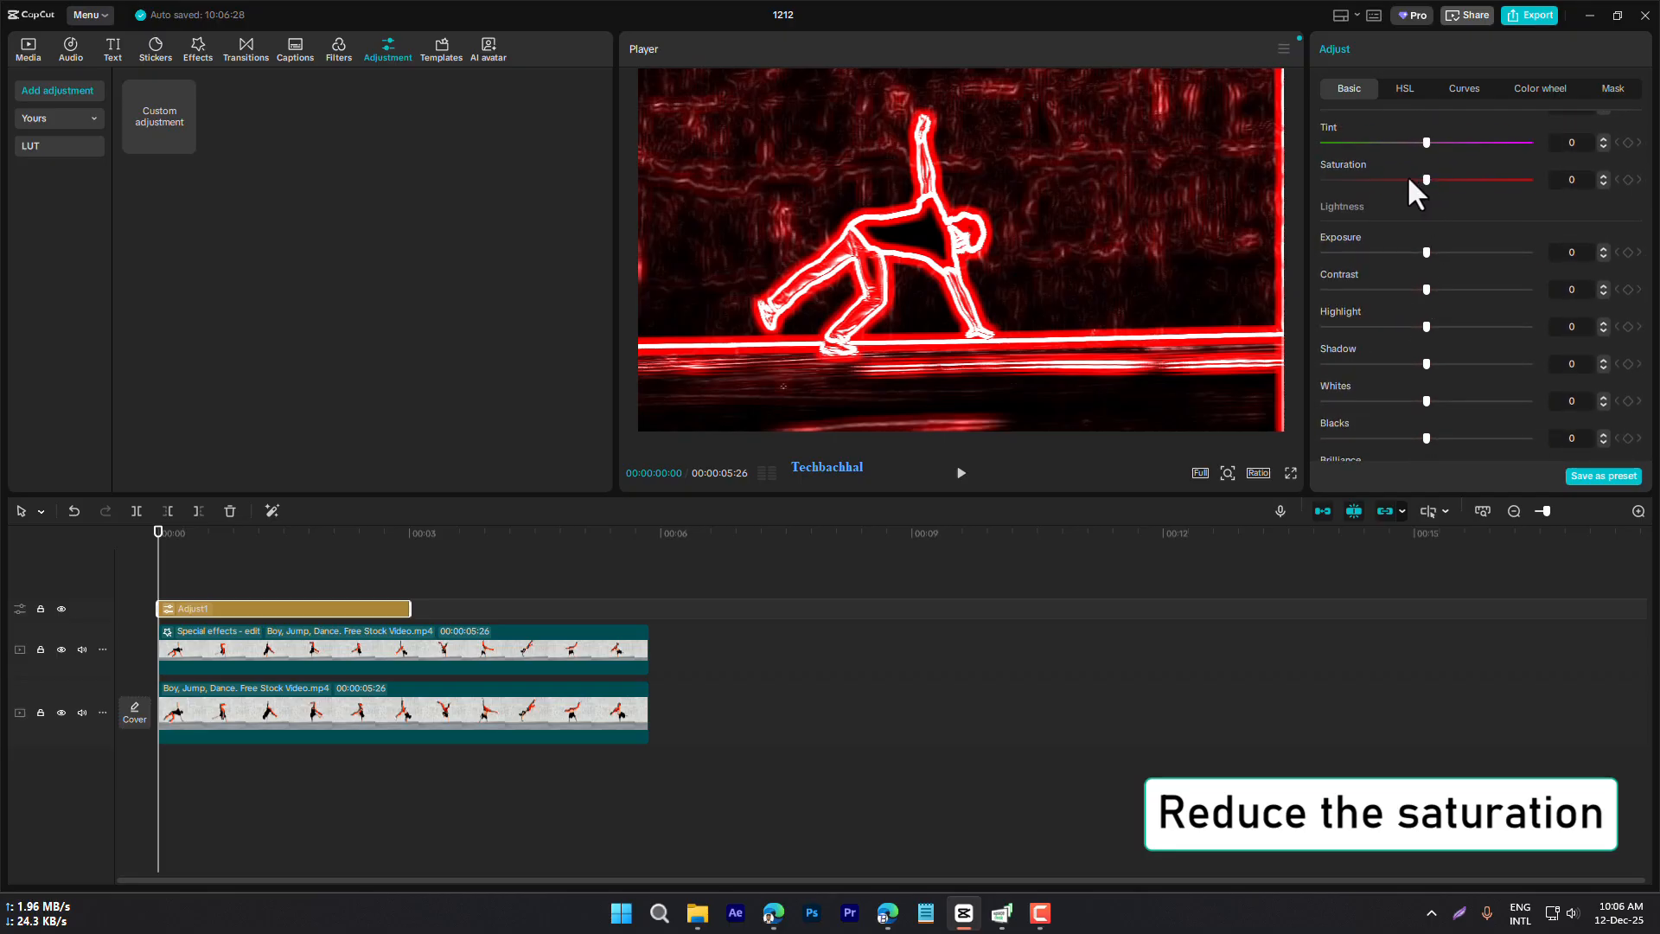
drag(1351, 175, 1312, 178)
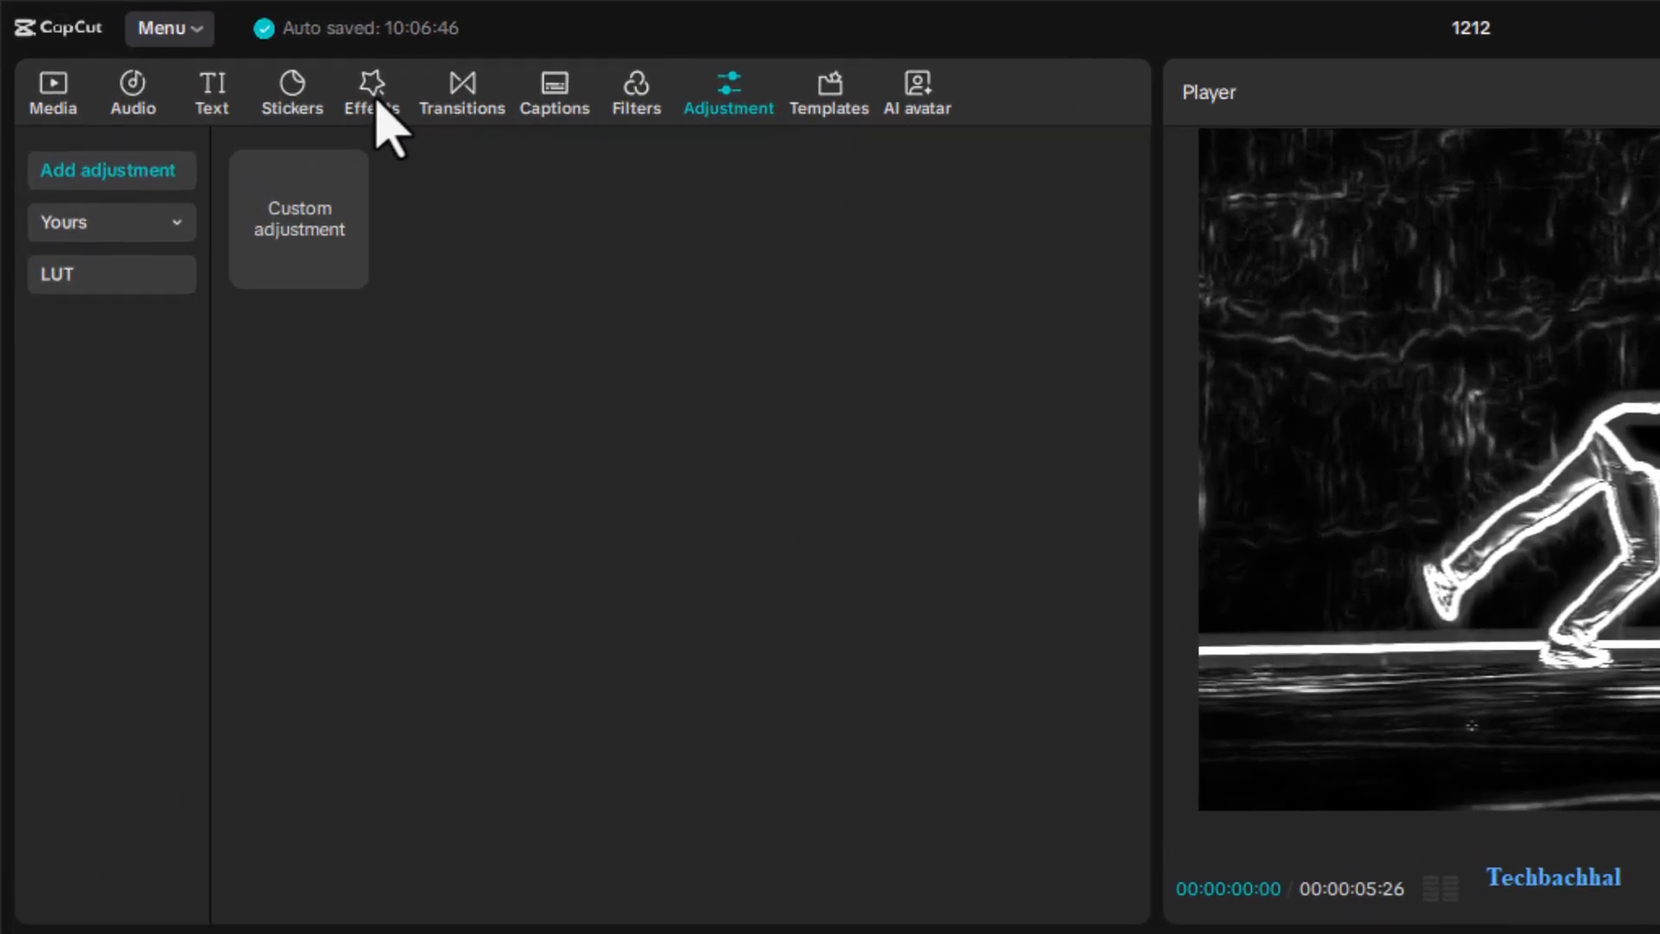
Search the effects library for "edge glow", replacing the previous search term
click(375, 97)
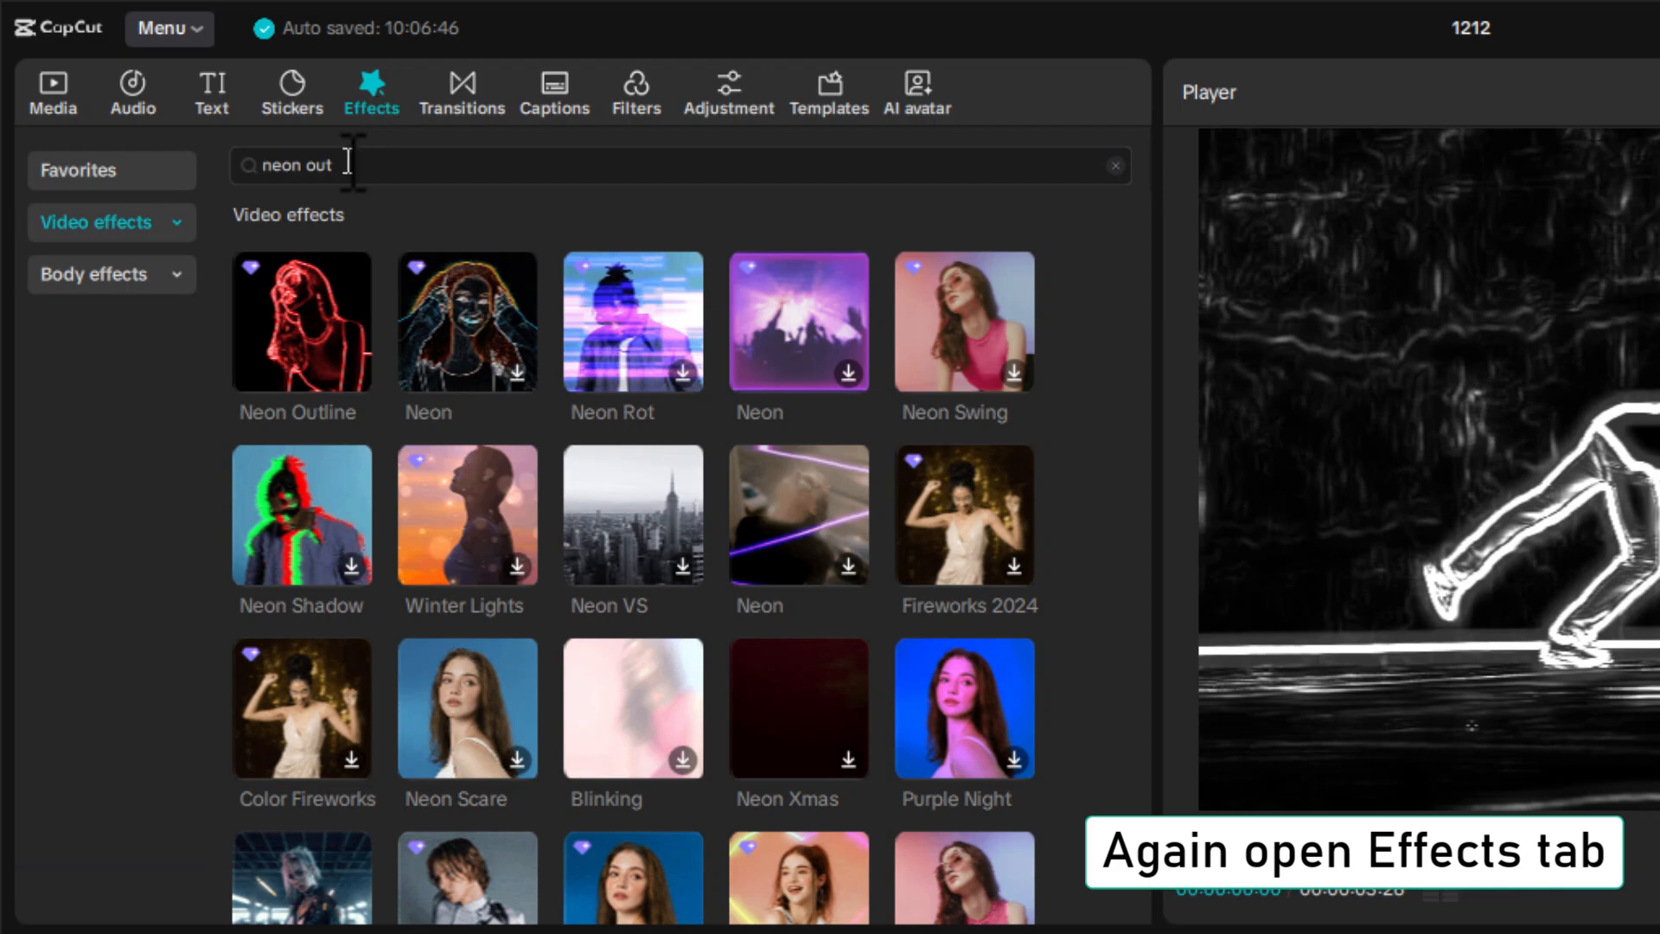
drag(370, 166, 165, 177)
key(BackSpace)
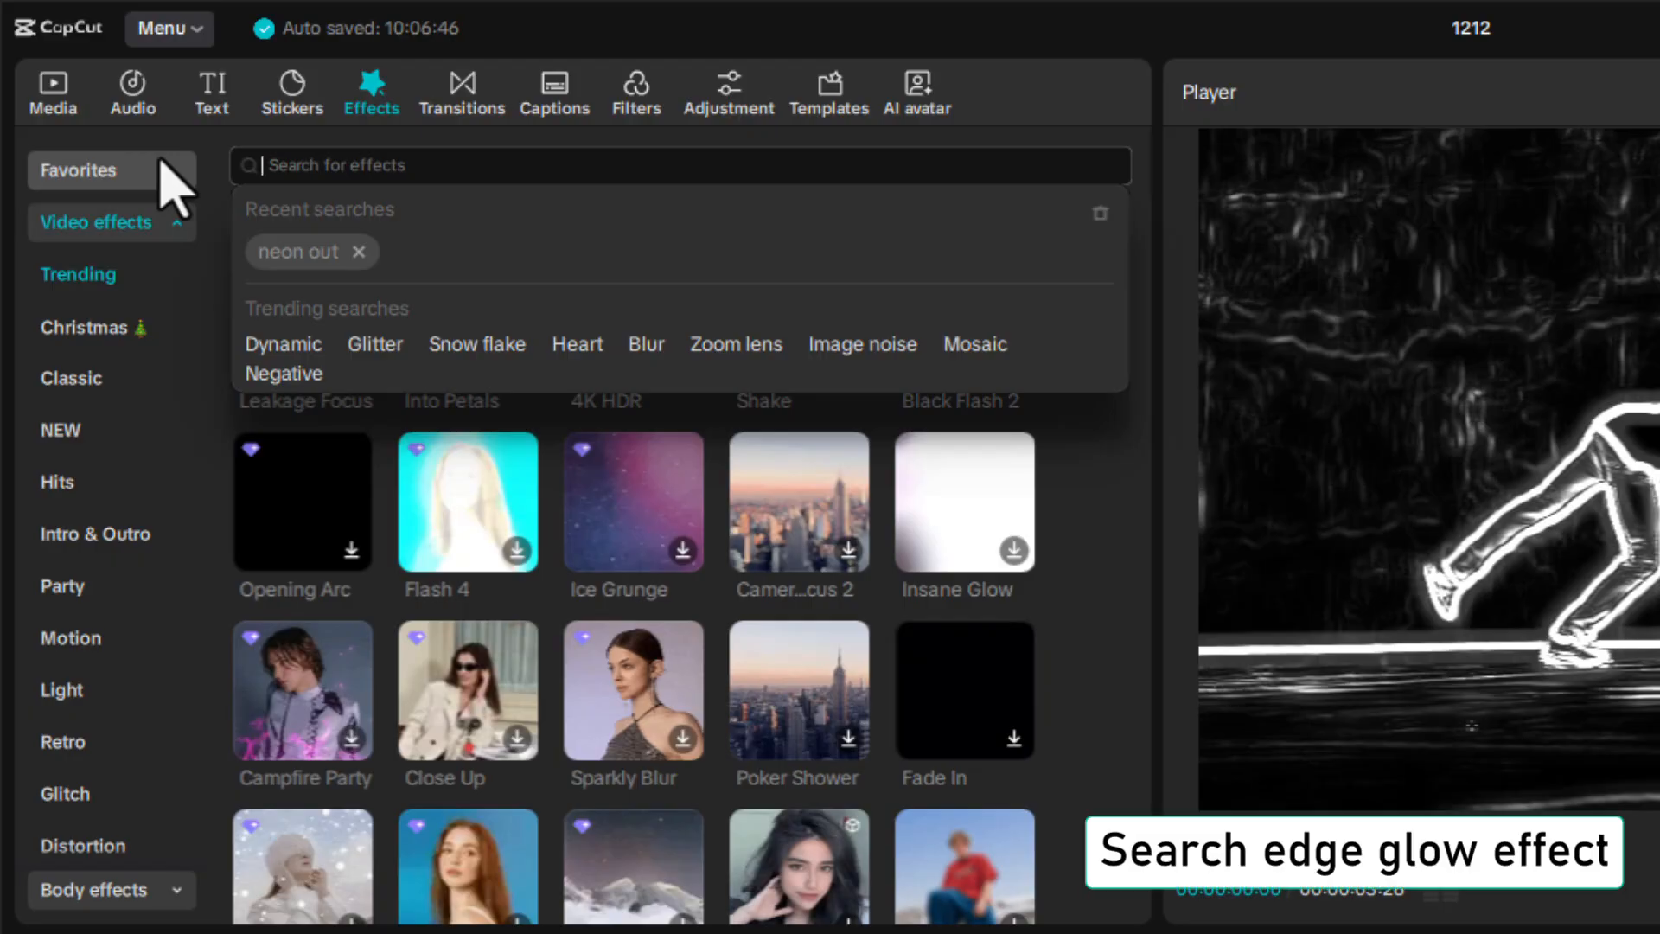
text(edge g)
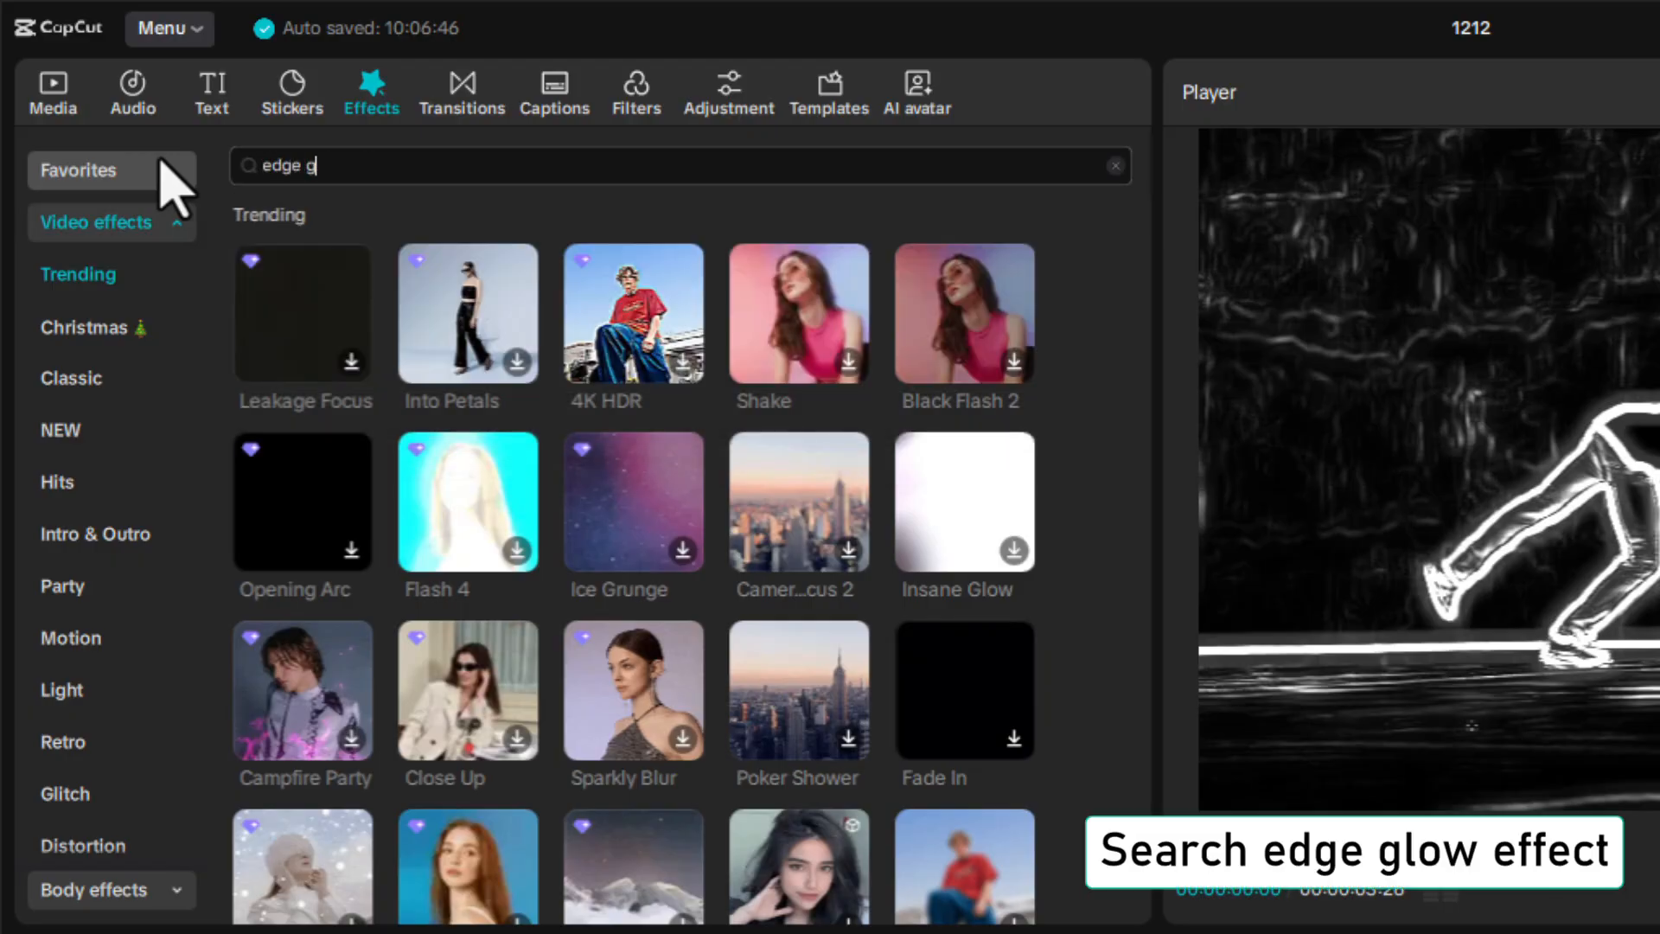
text(low)
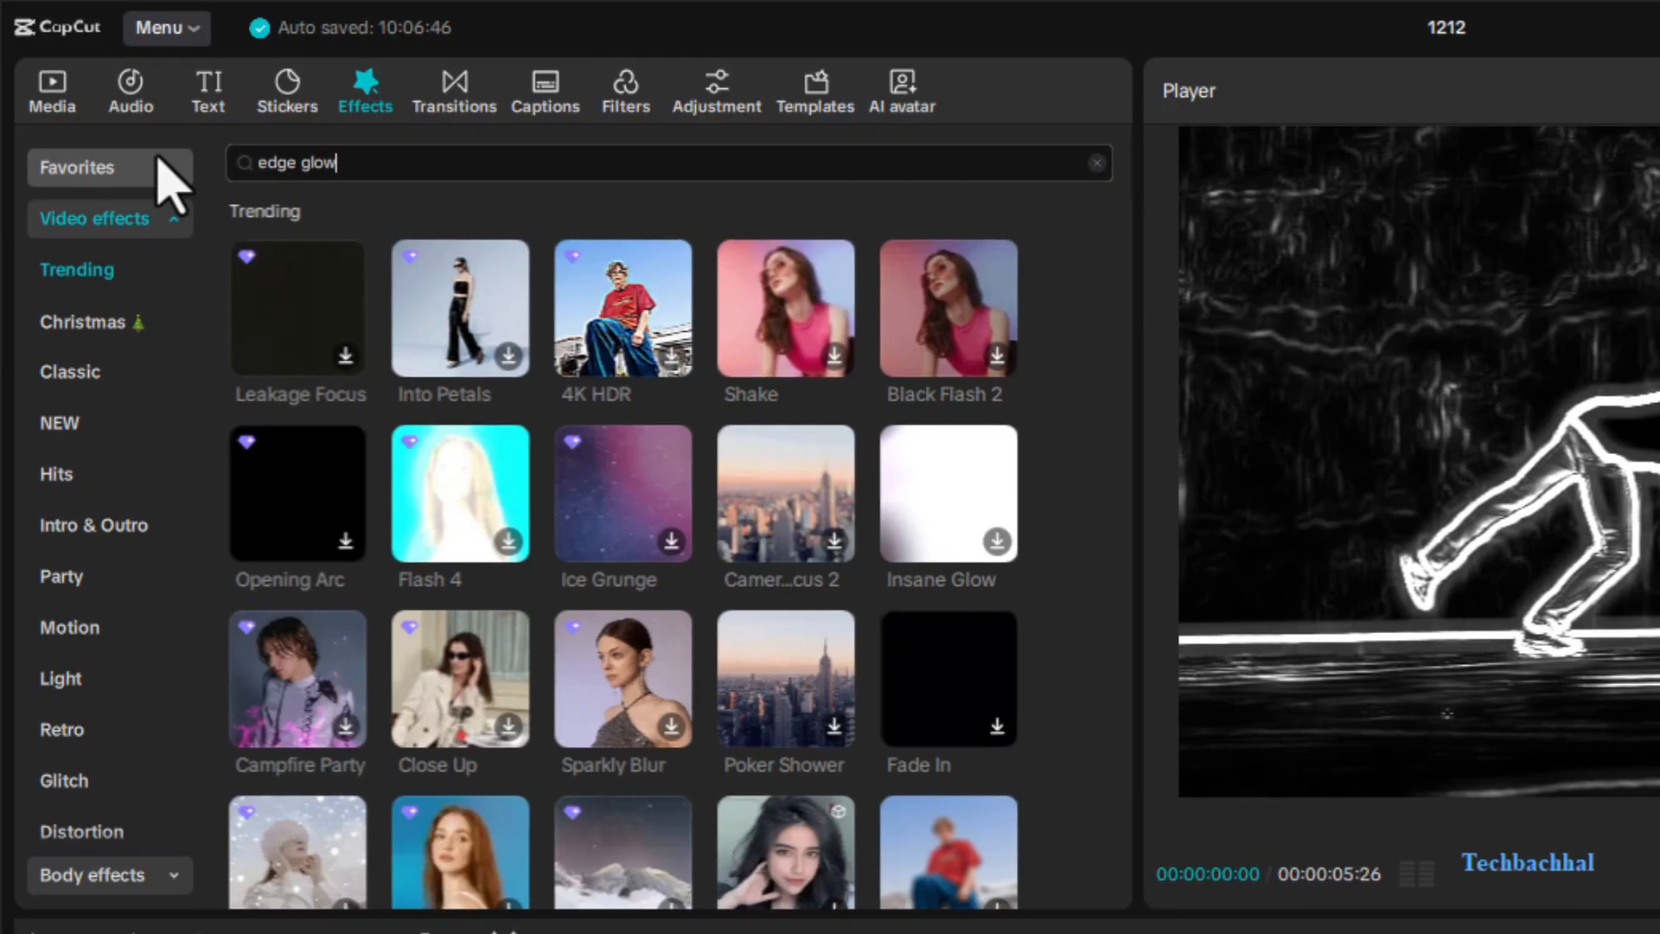
key(Return)
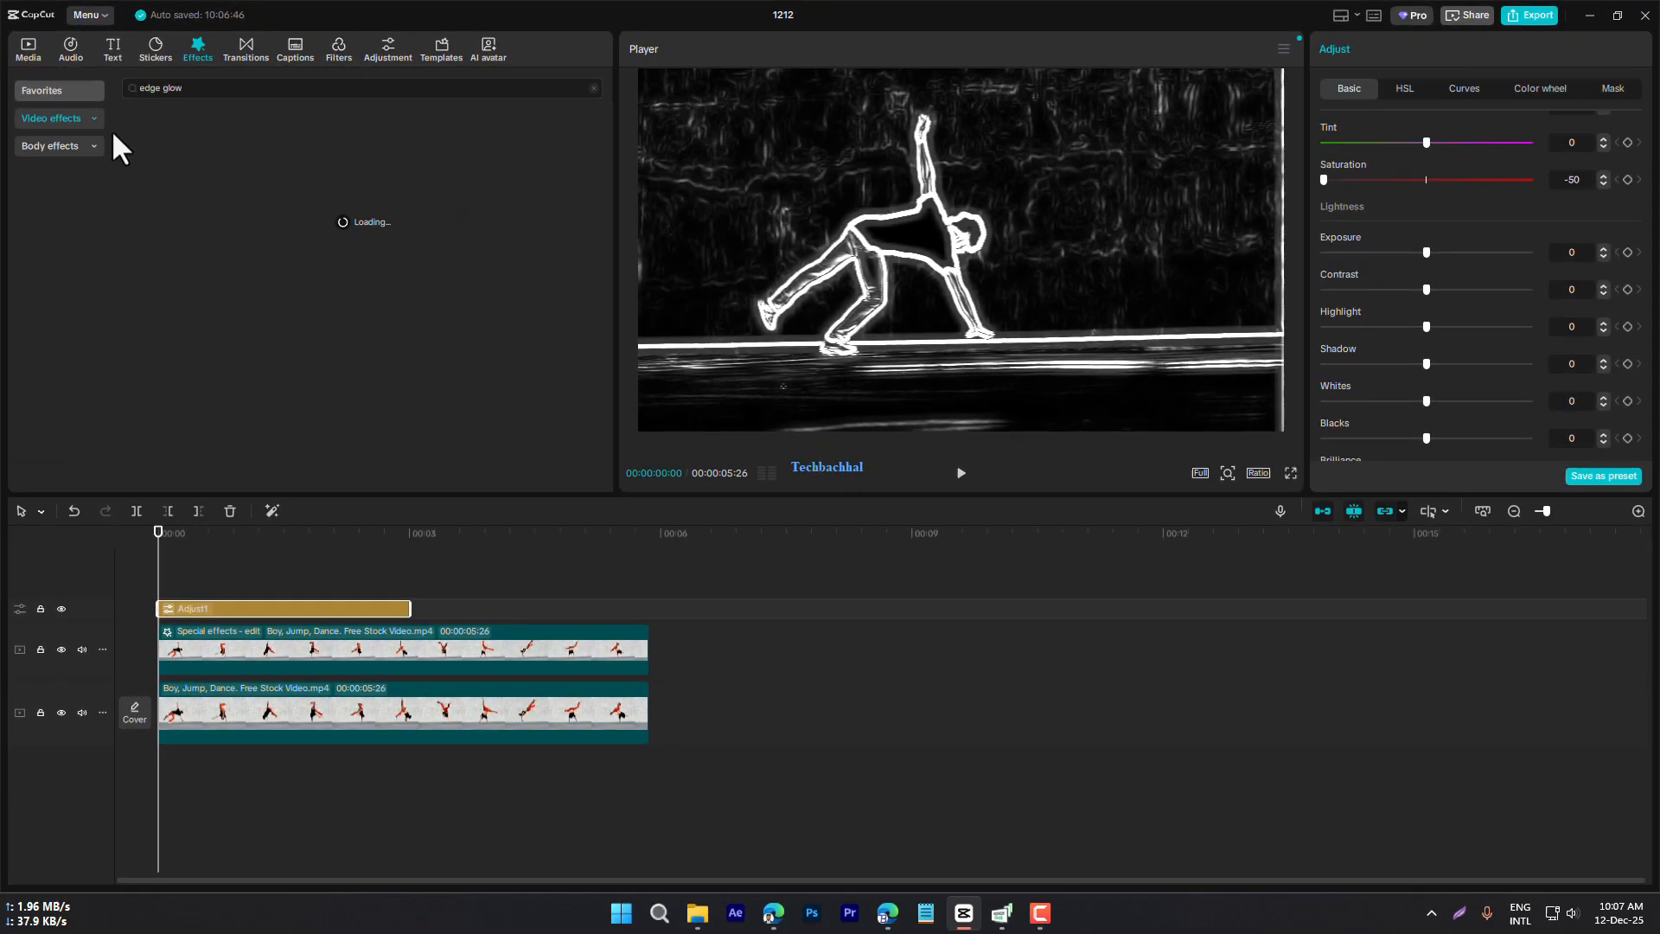
Apply the Edge Glow effect to the upper dance clip and increase its glow strength
drag(161, 170, 228, 641)
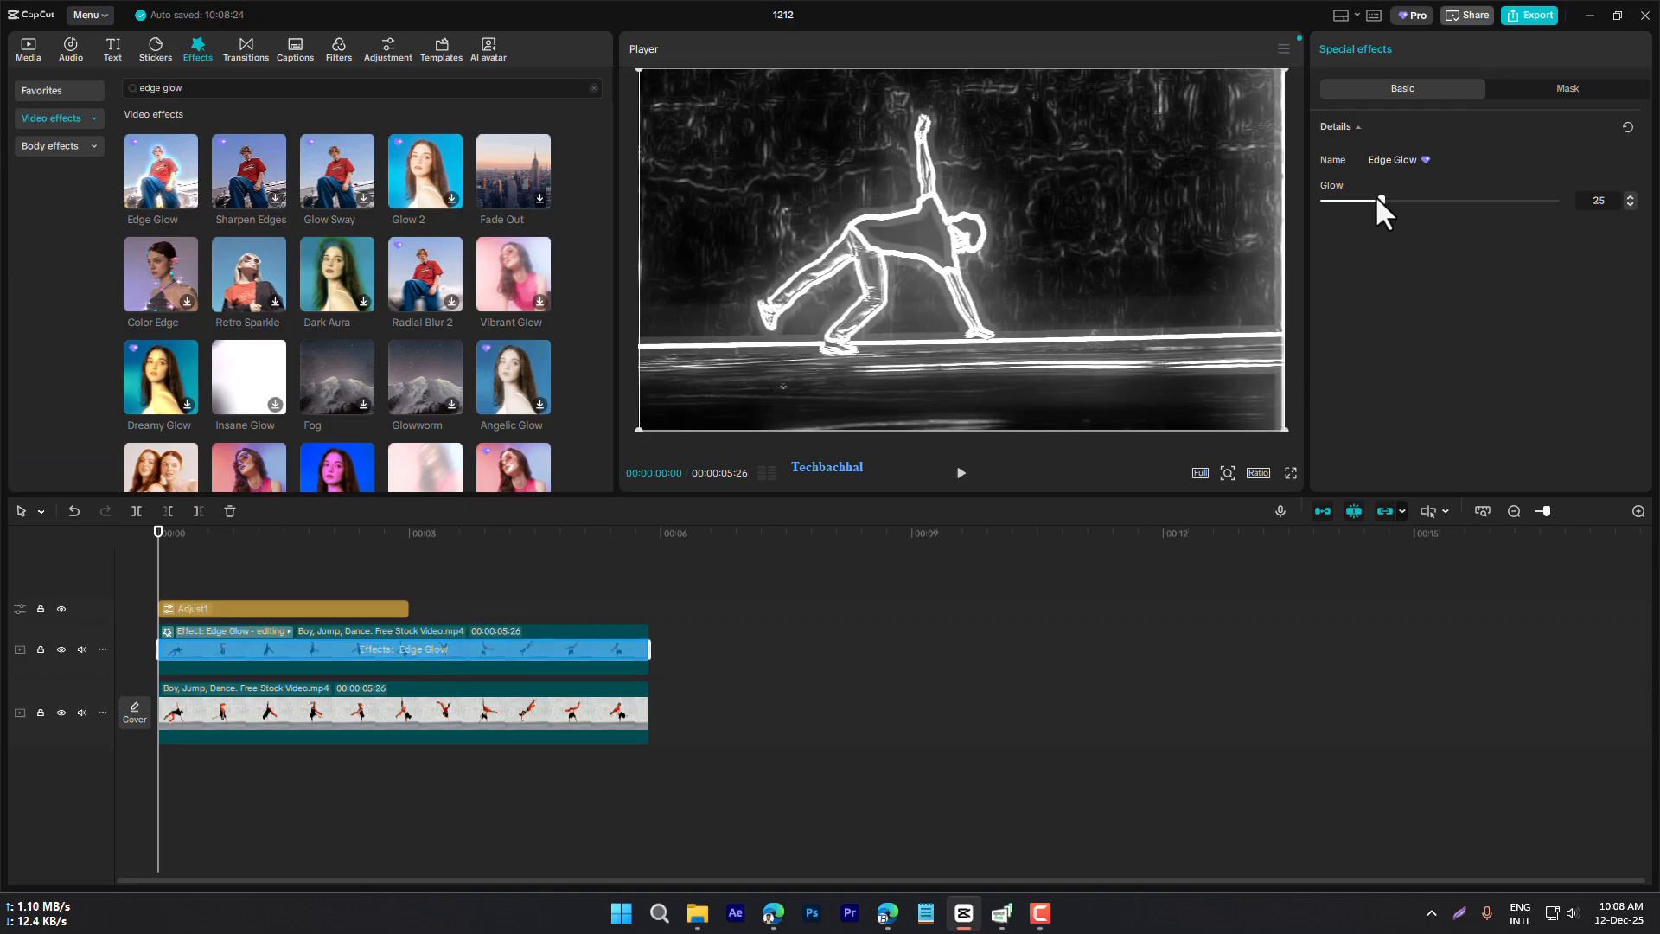
drag(1376, 197, 1566, 199)
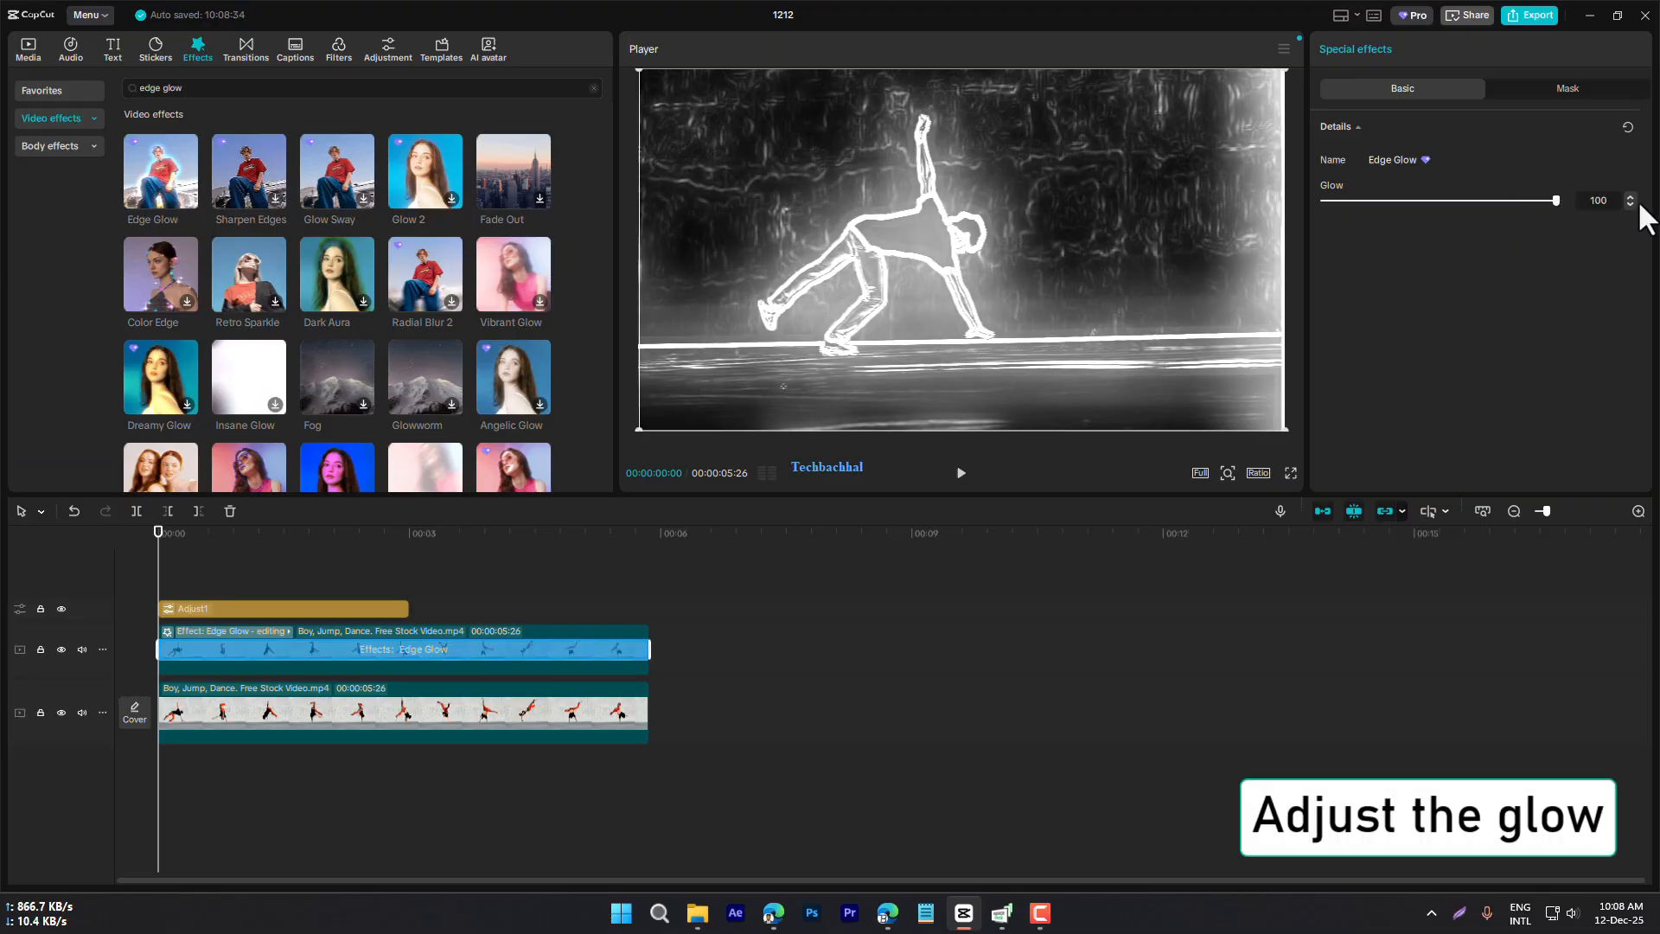
drag(1556, 195, 1462, 201)
Extend the adjustment layer to the clips' end and combine it with the upper dance clip into a compound clip
drag(408, 608, 199, 587)
right_click(400, 508)
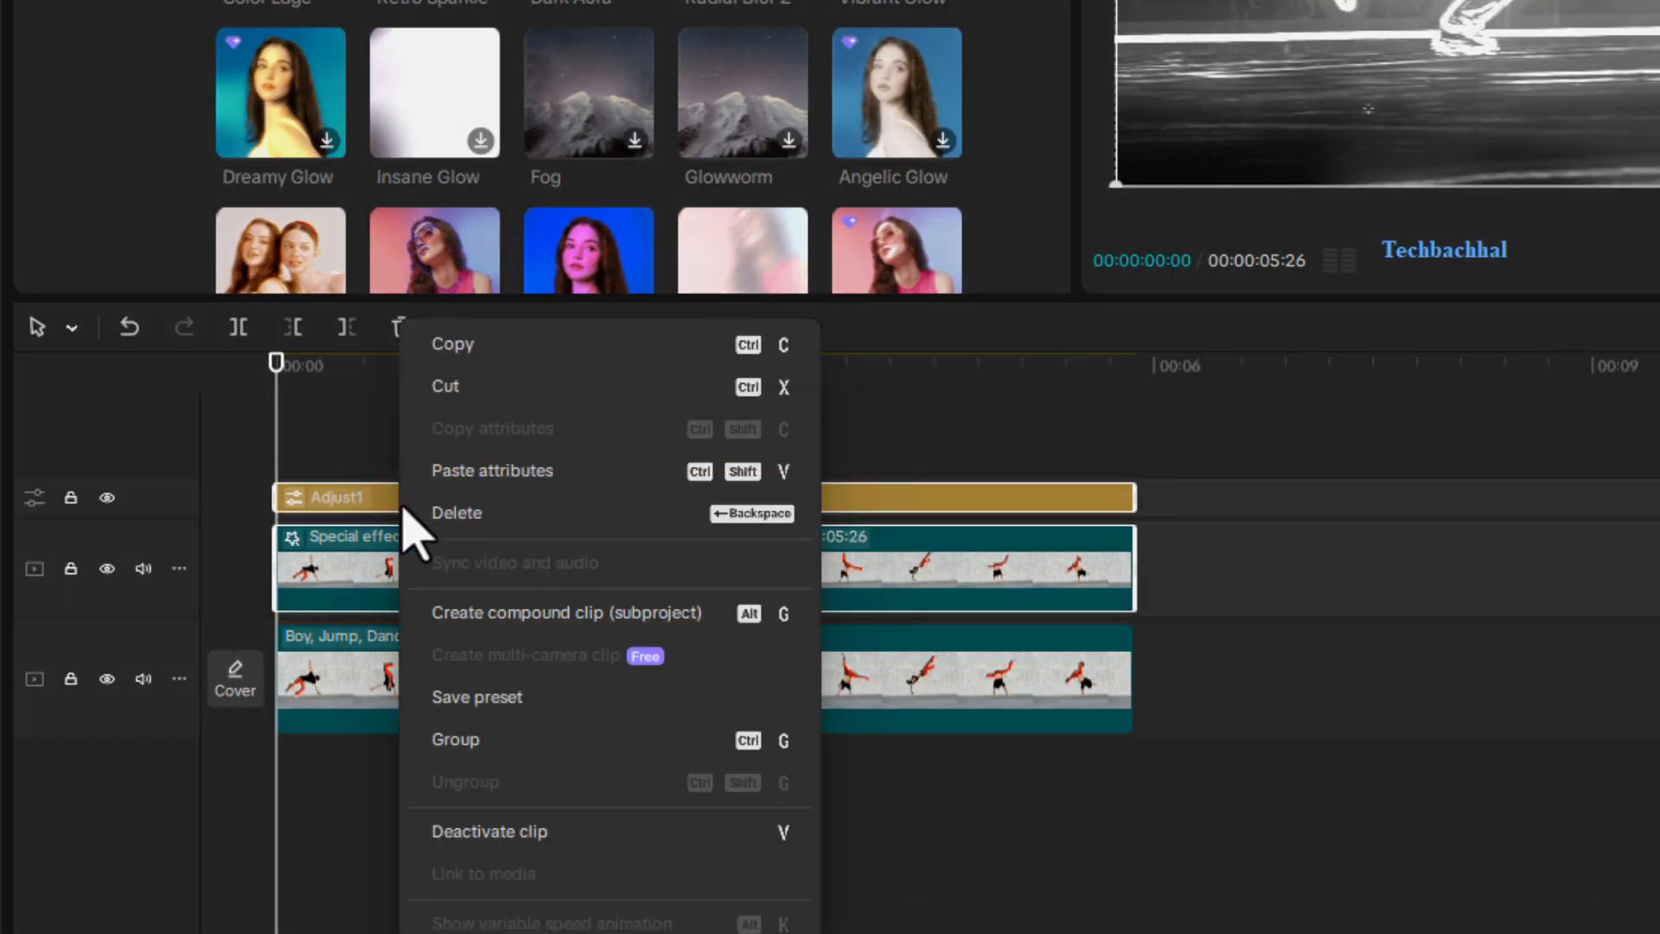
click(594, 624)
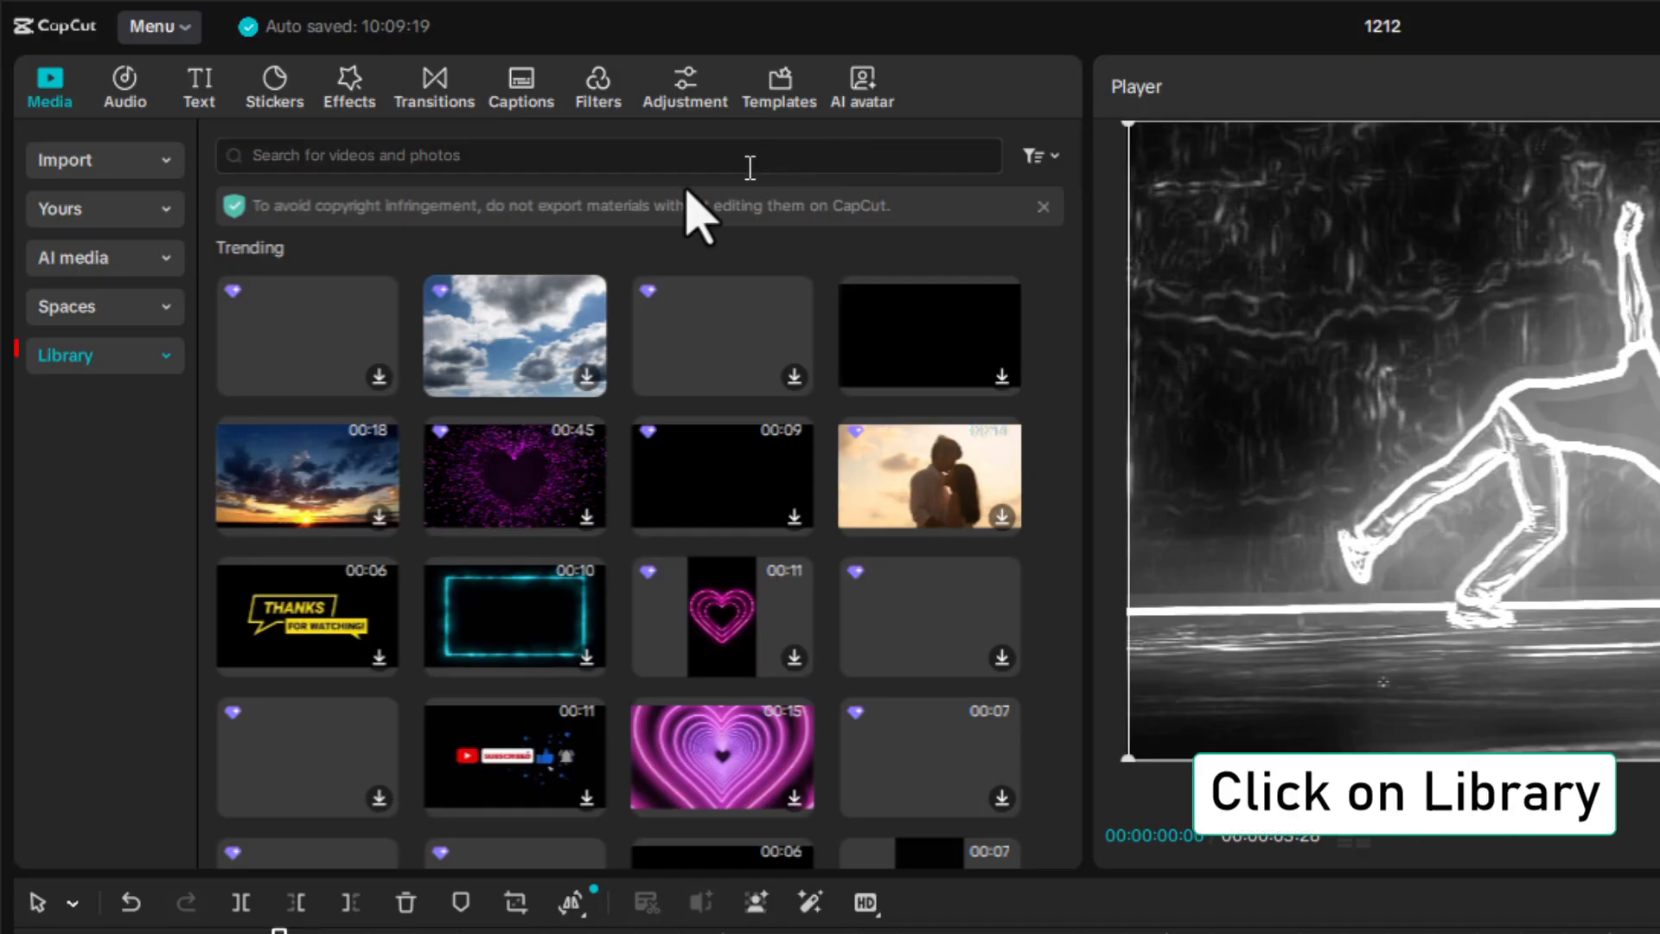
Download the blue-to-orange gradient image from the media library's Background category and place it on a track above the compound clip
click(164, 358)
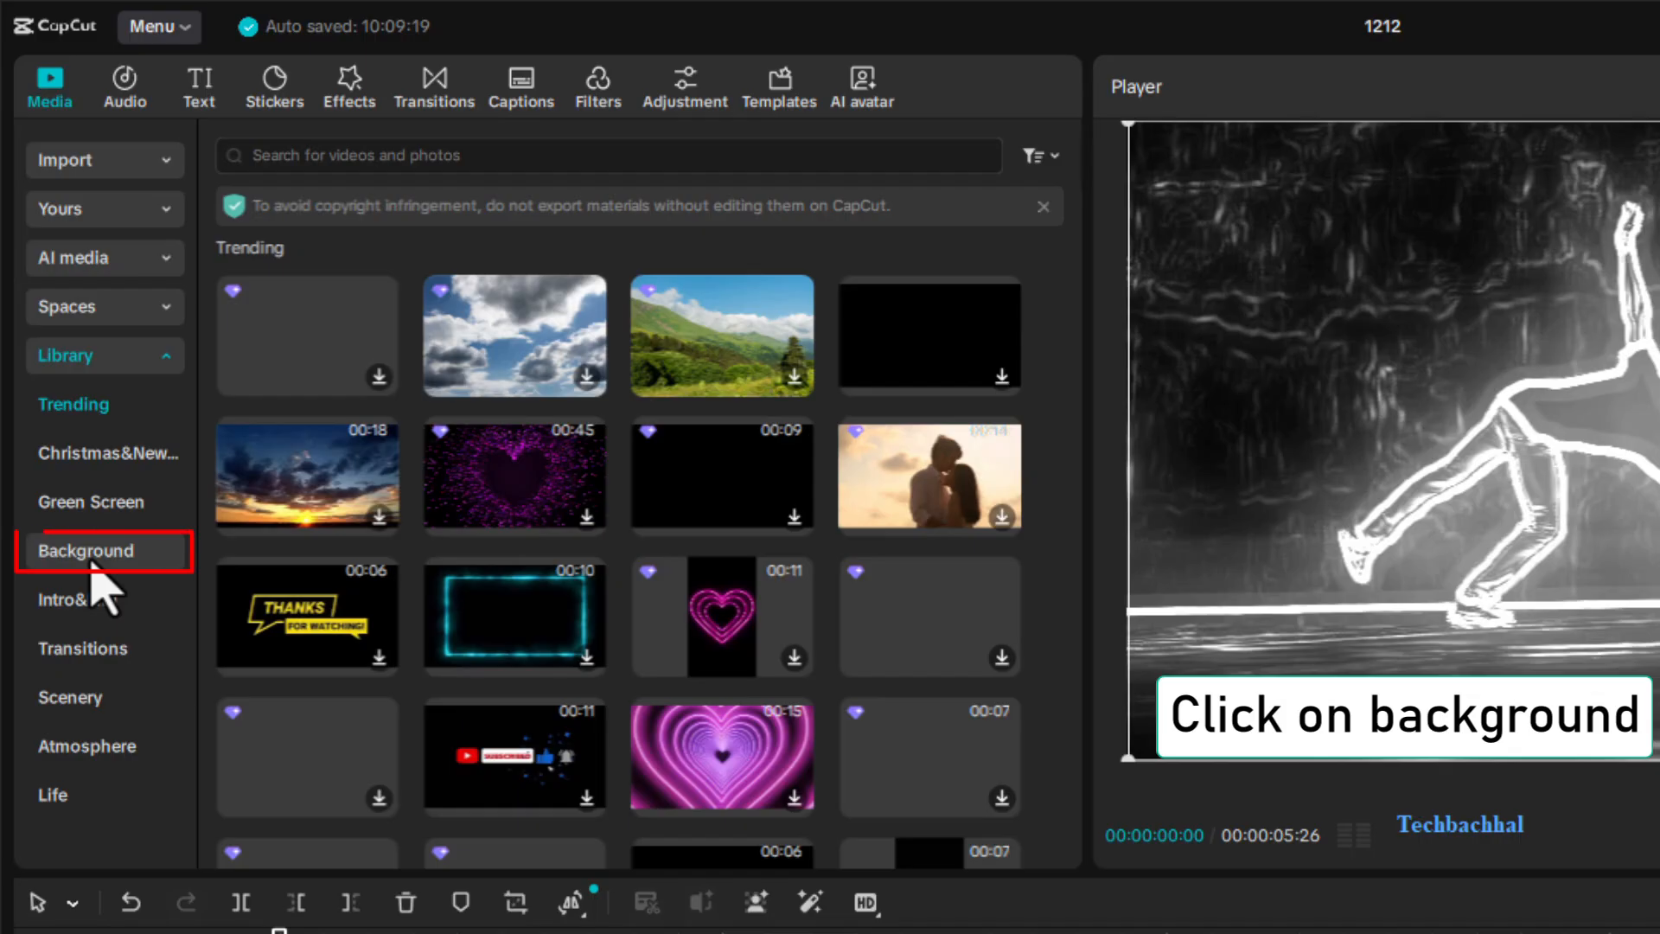
click(104, 590)
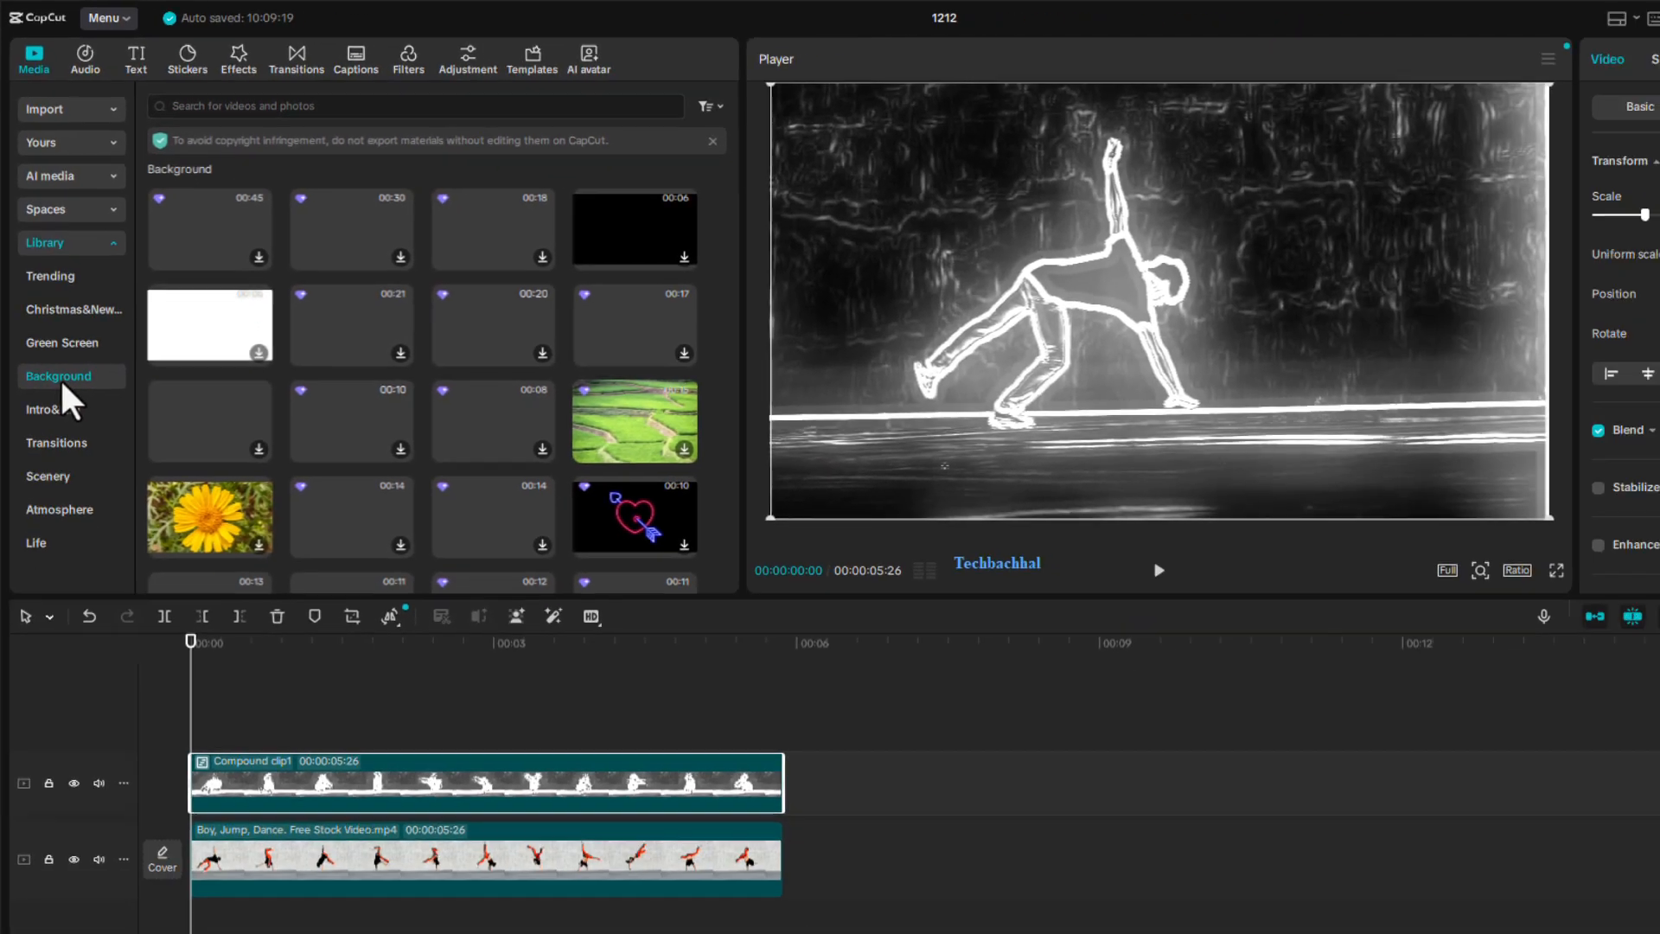
scroll(473, 563, down, 5)
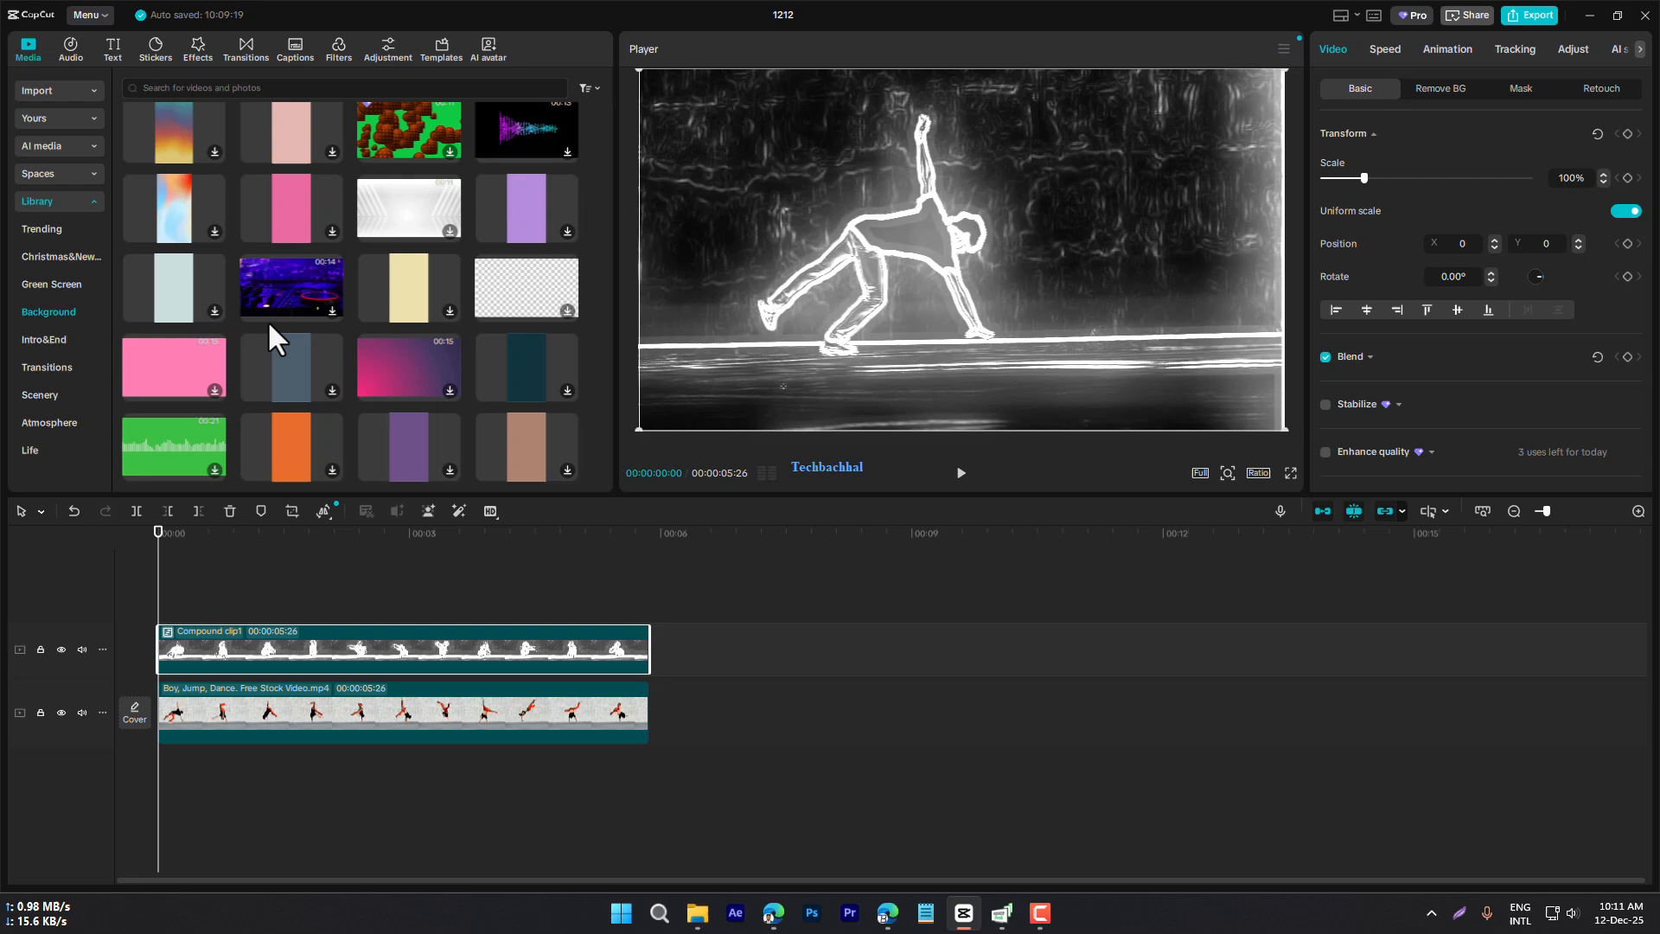
click(210, 142)
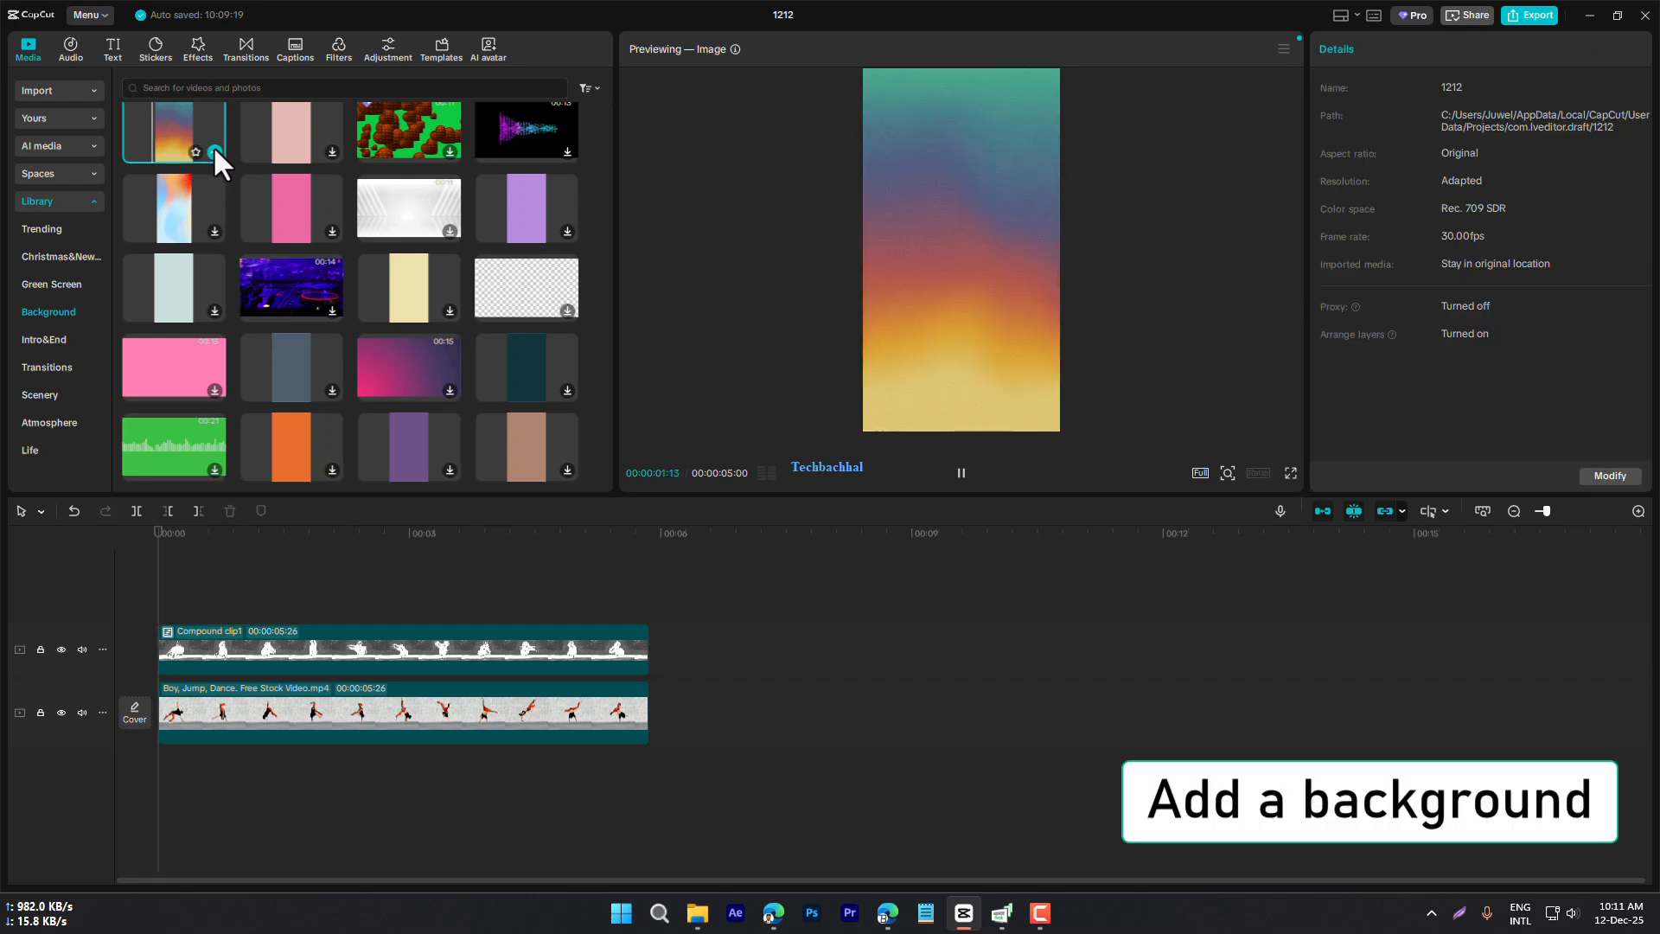
drag(159, 128, 152, 602)
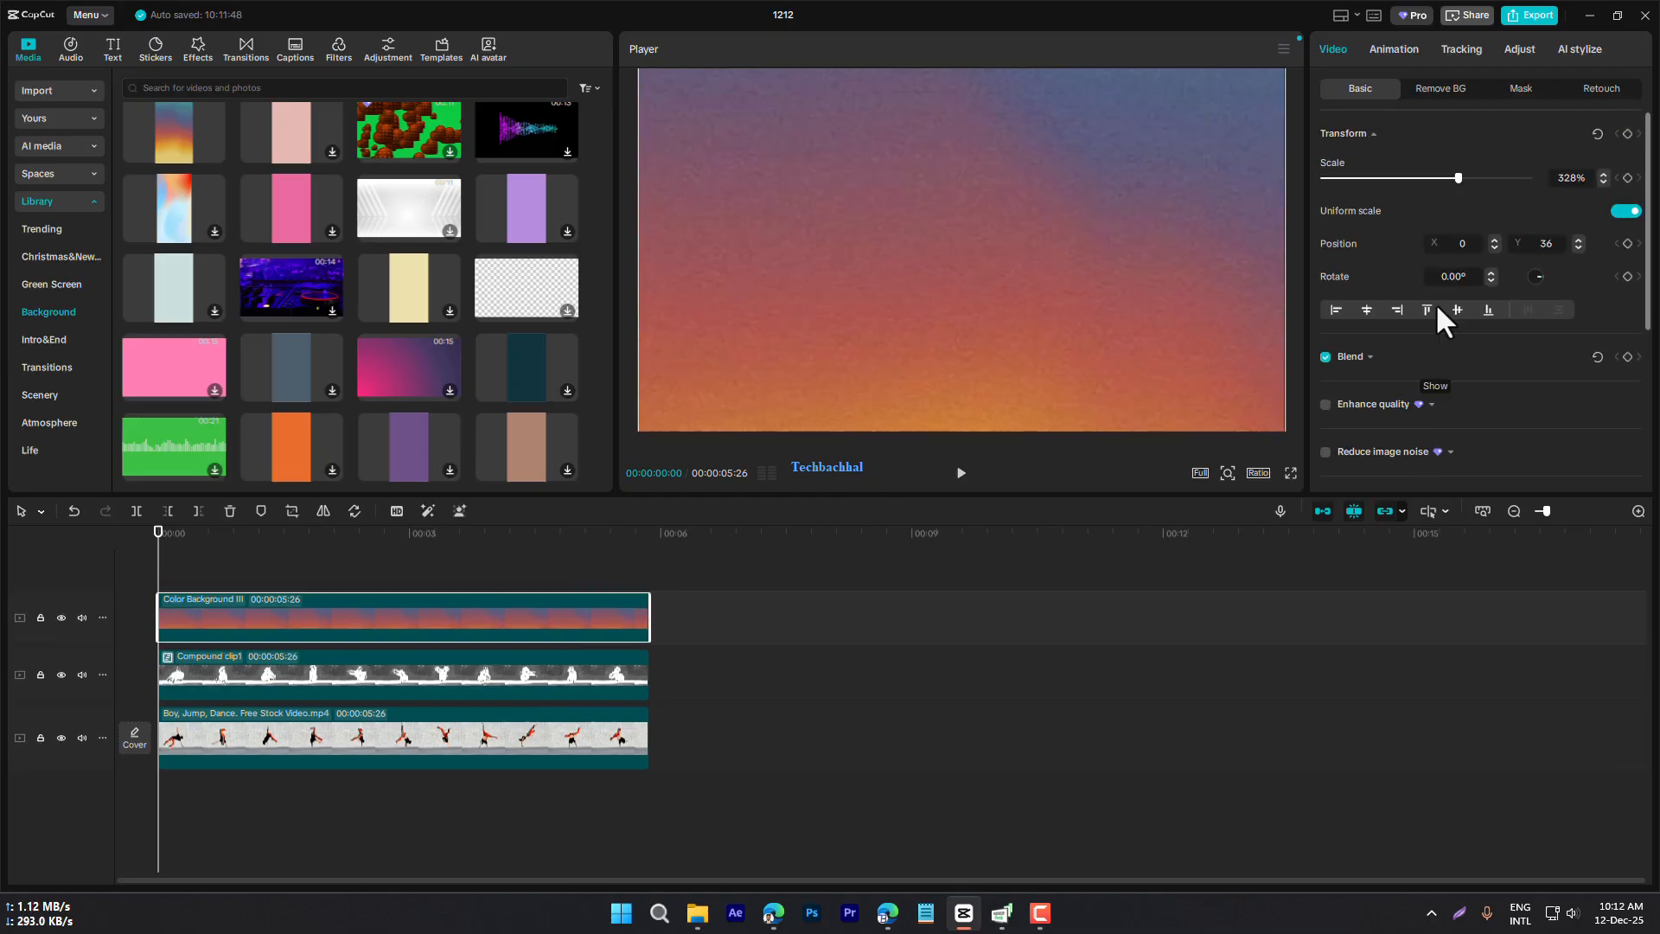
Set the gradient background clip's saturation to 41
click(1518, 46)
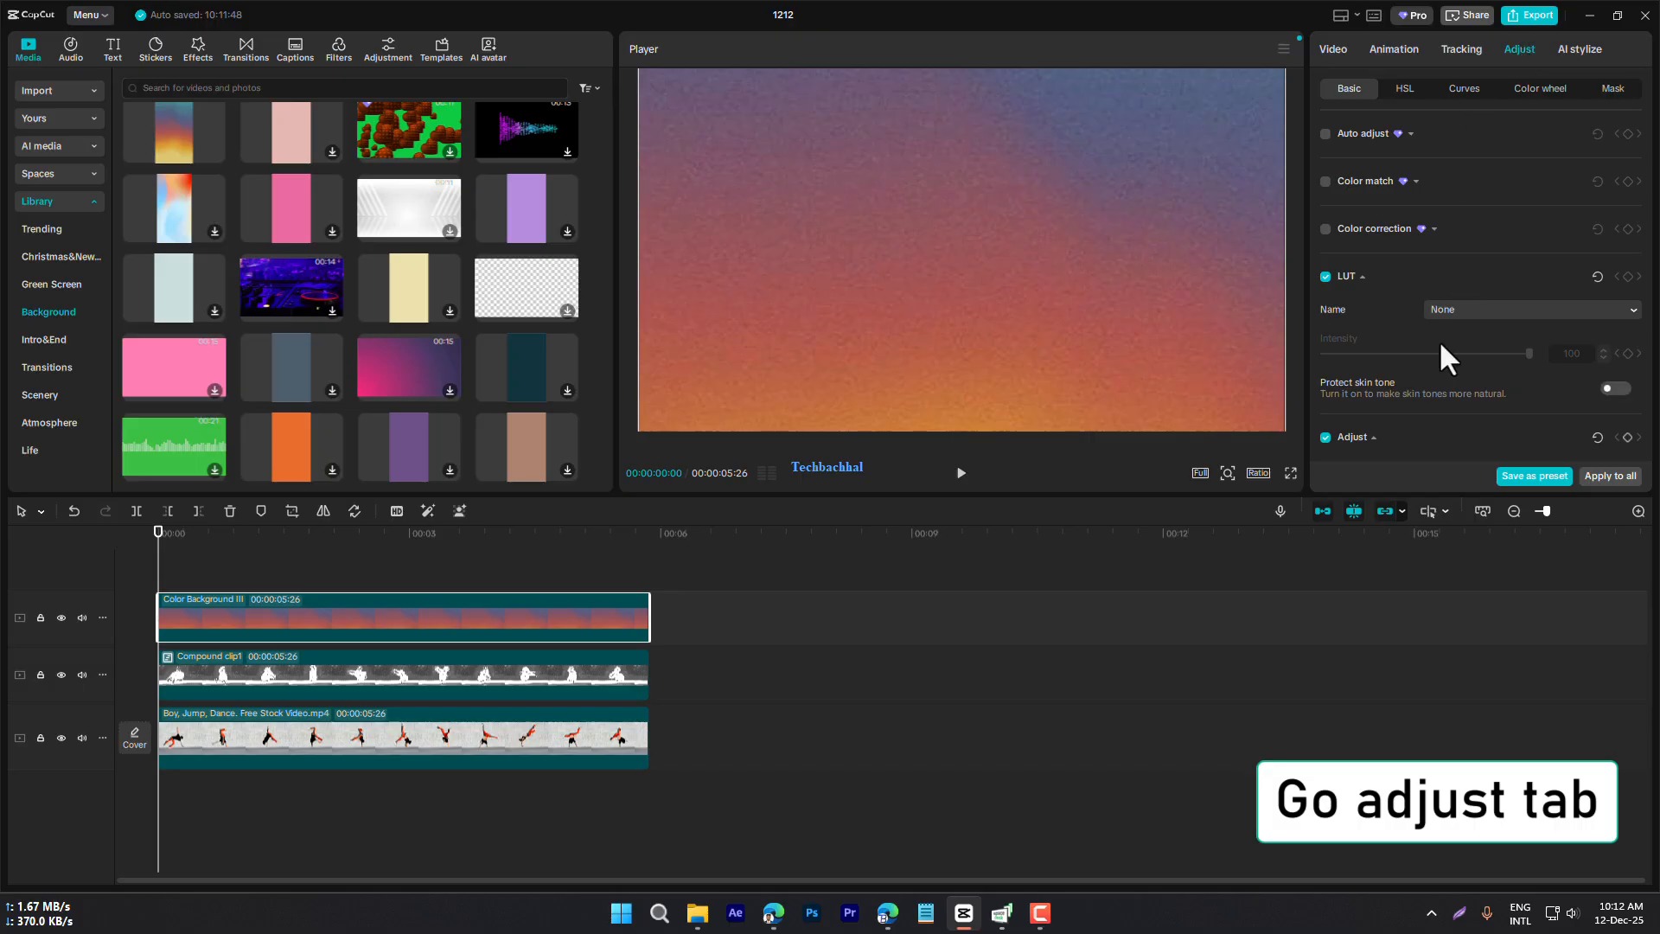
scroll(1423, 368, down, 3)
drag(1423, 292, 1492, 293)
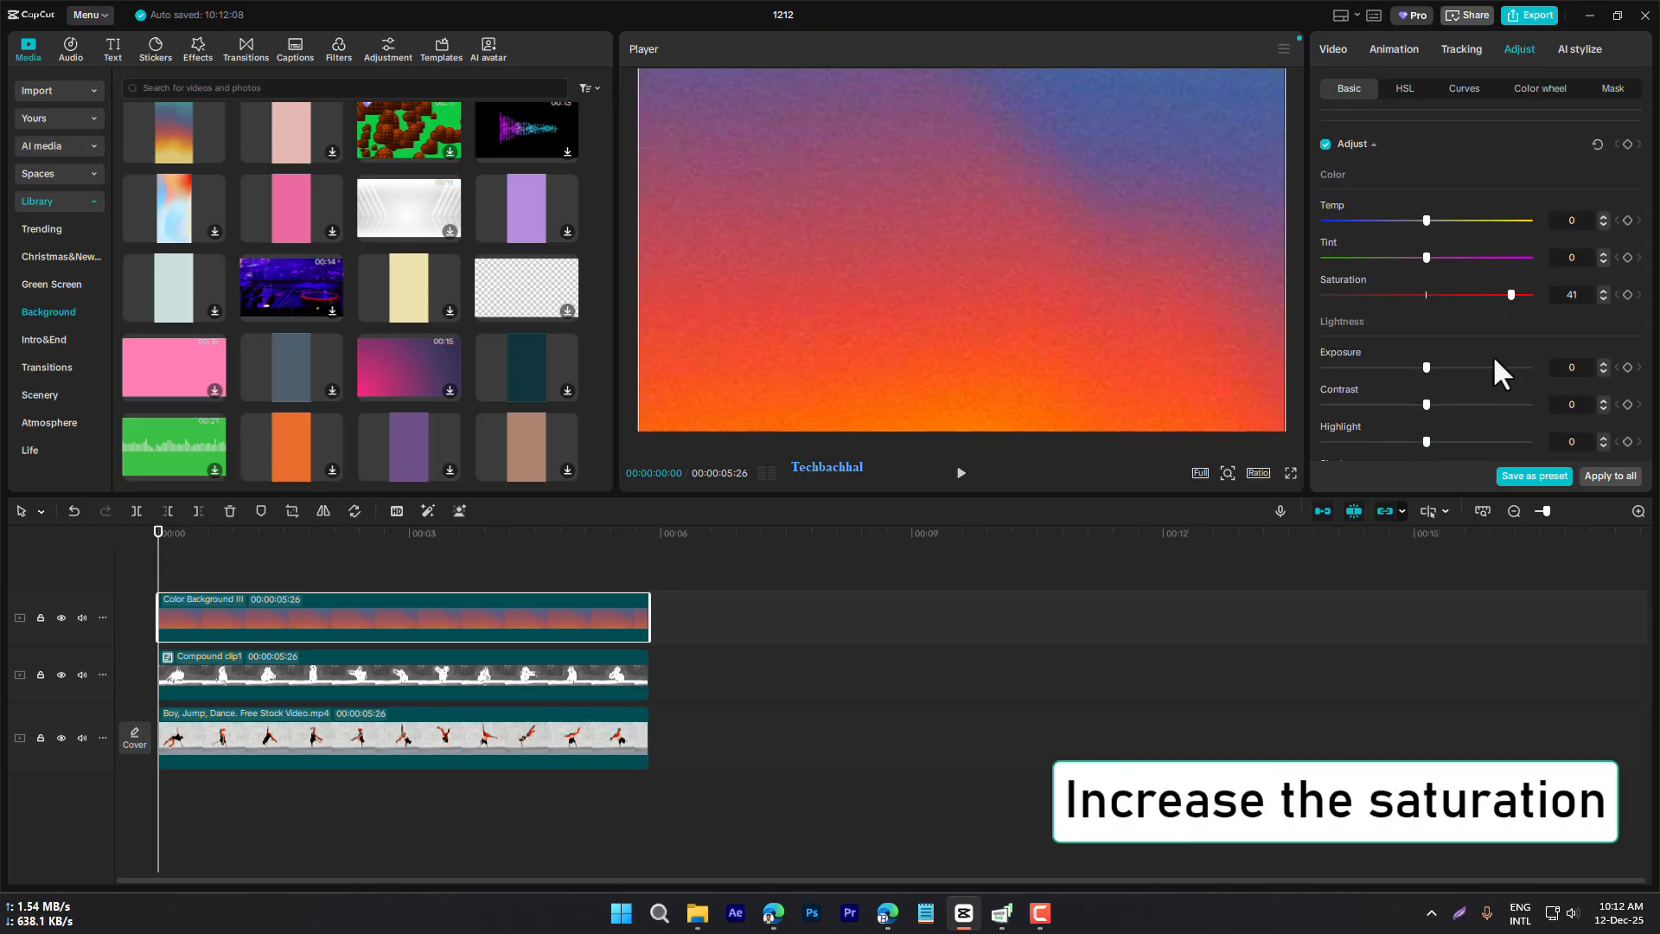
scroll(1496, 319, up, 4)
click(1475, 204)
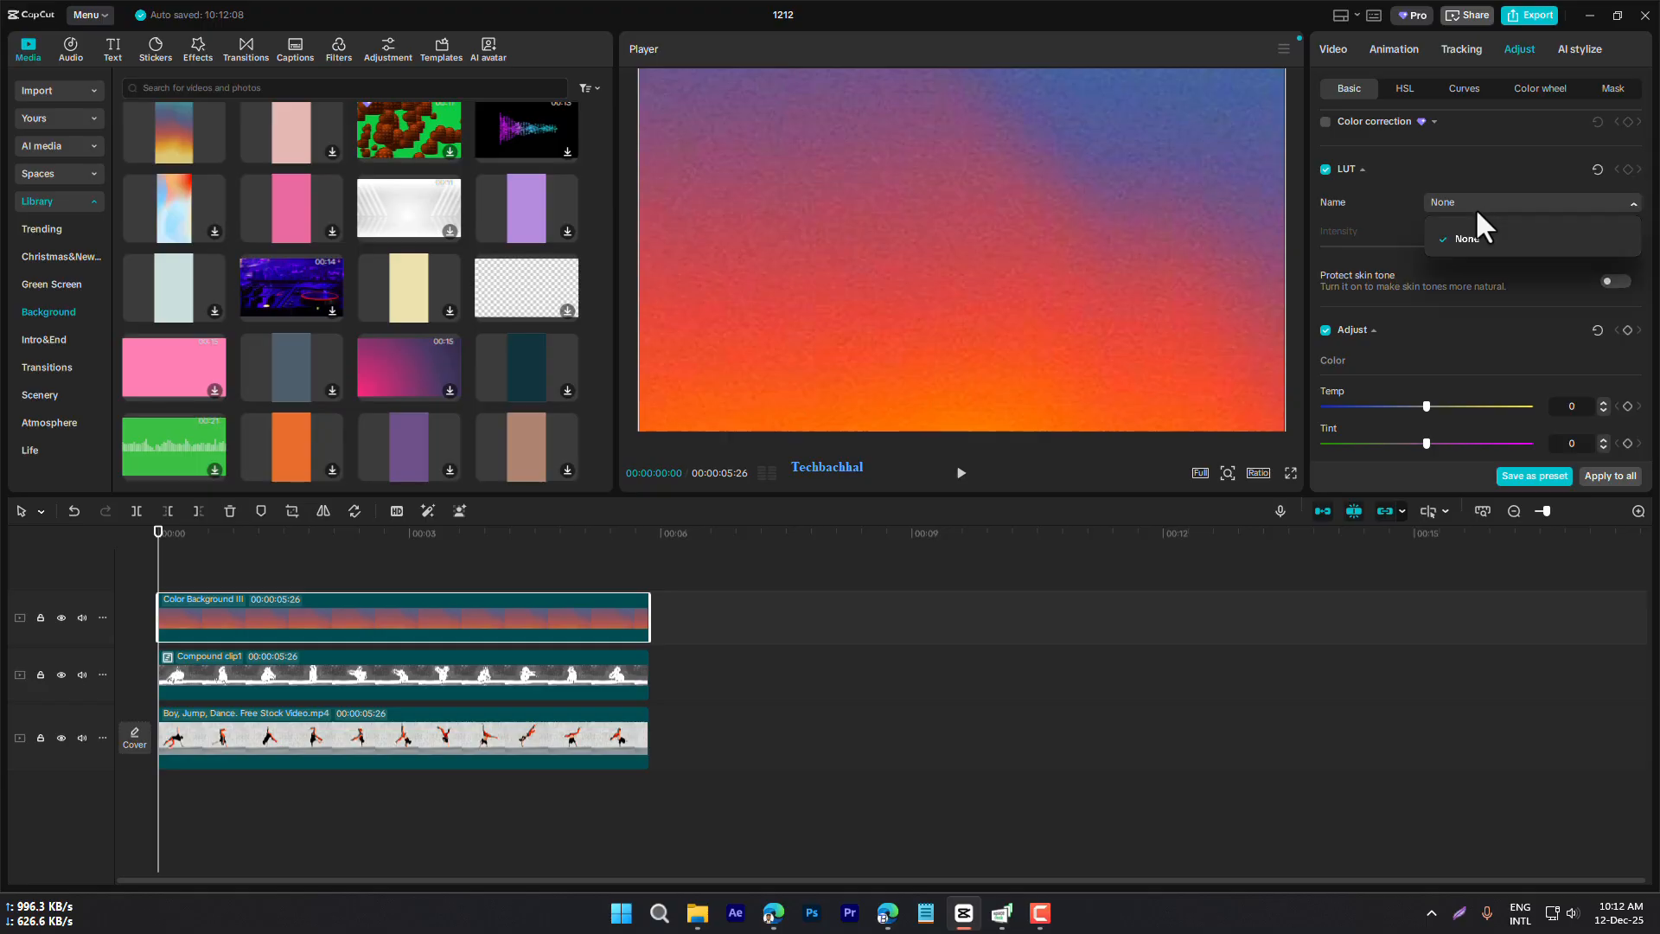
click(1473, 201)
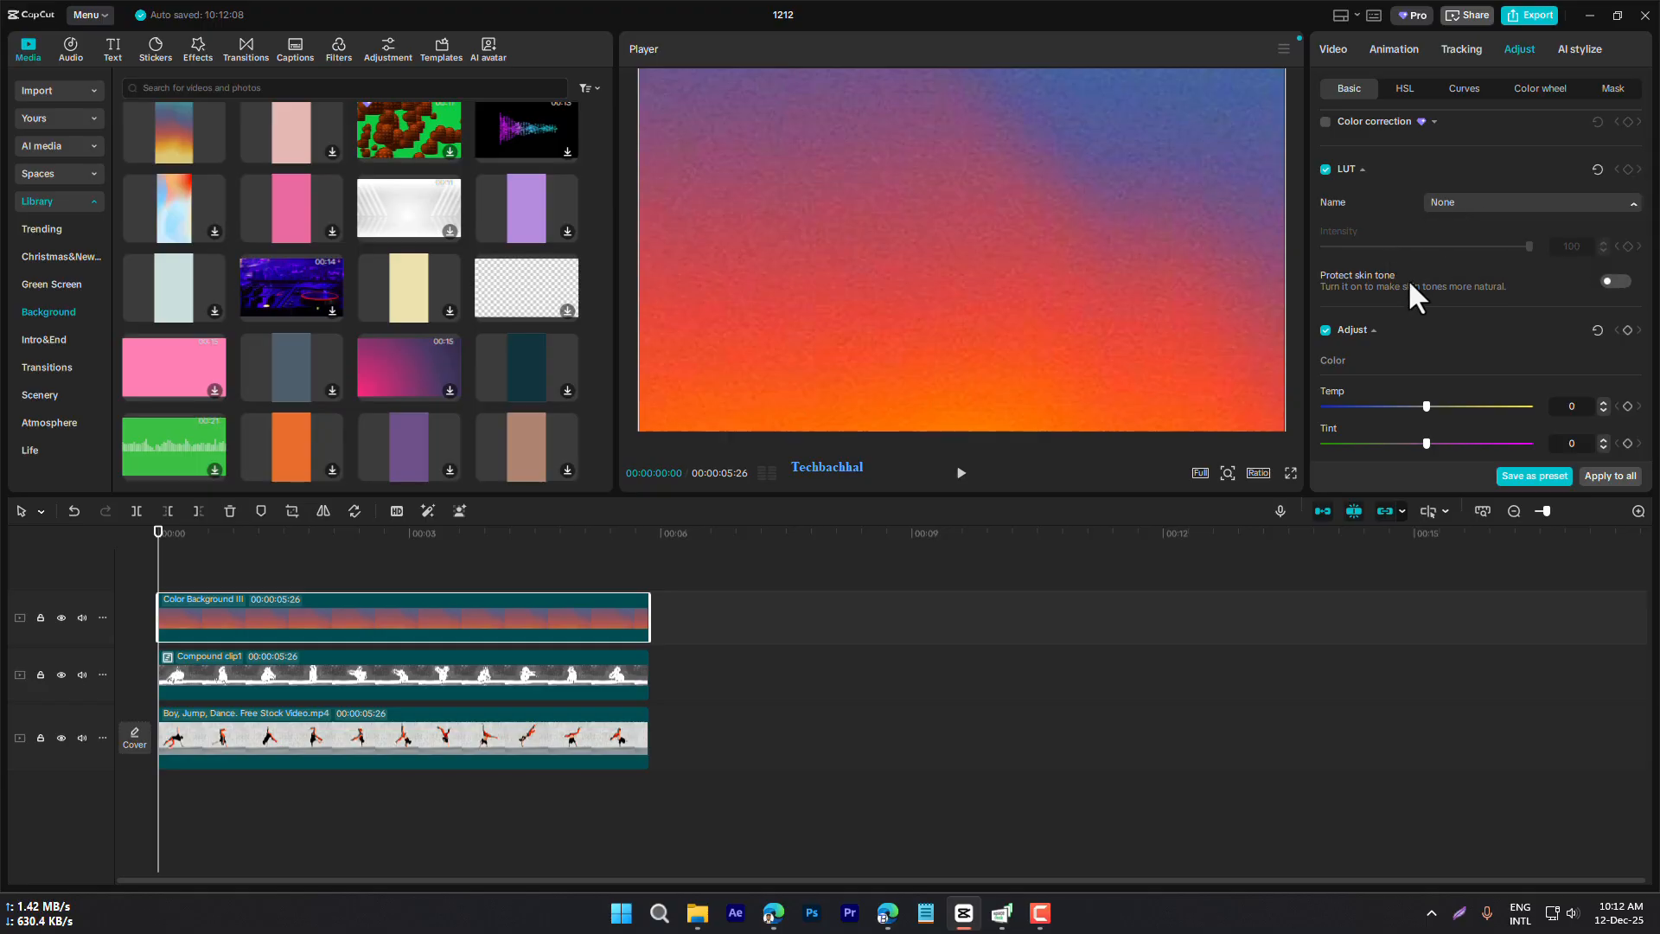
scroll(1423, 351, up, 2)
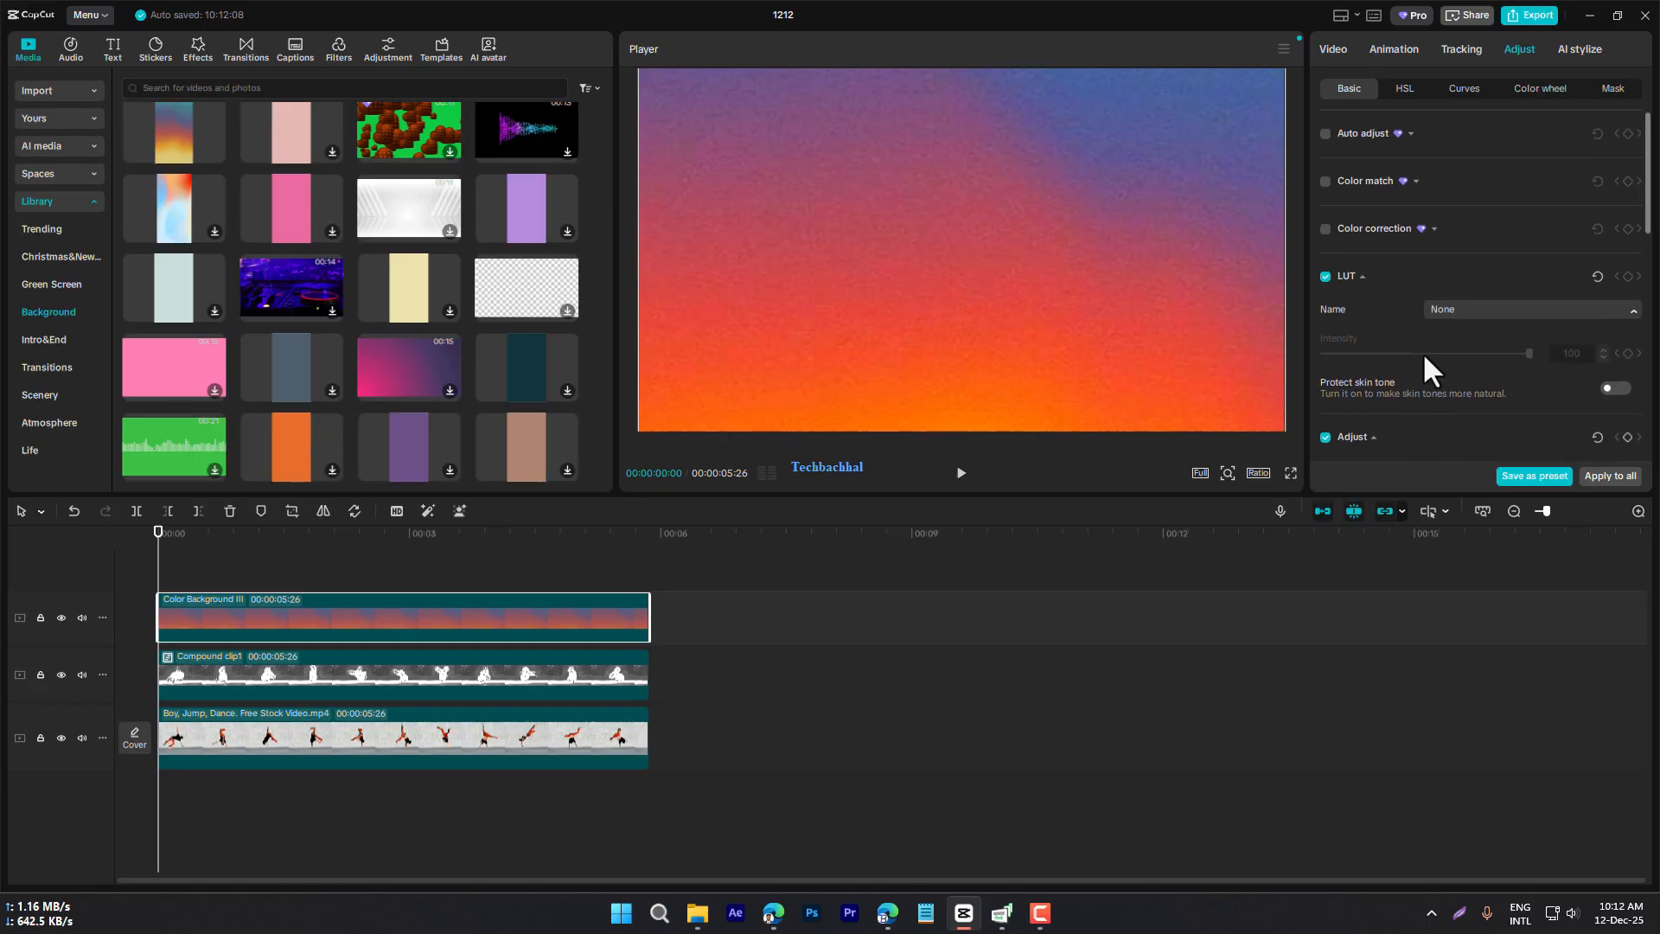
Set the gradient background clip's blend mode to Linear burn
click(1334, 52)
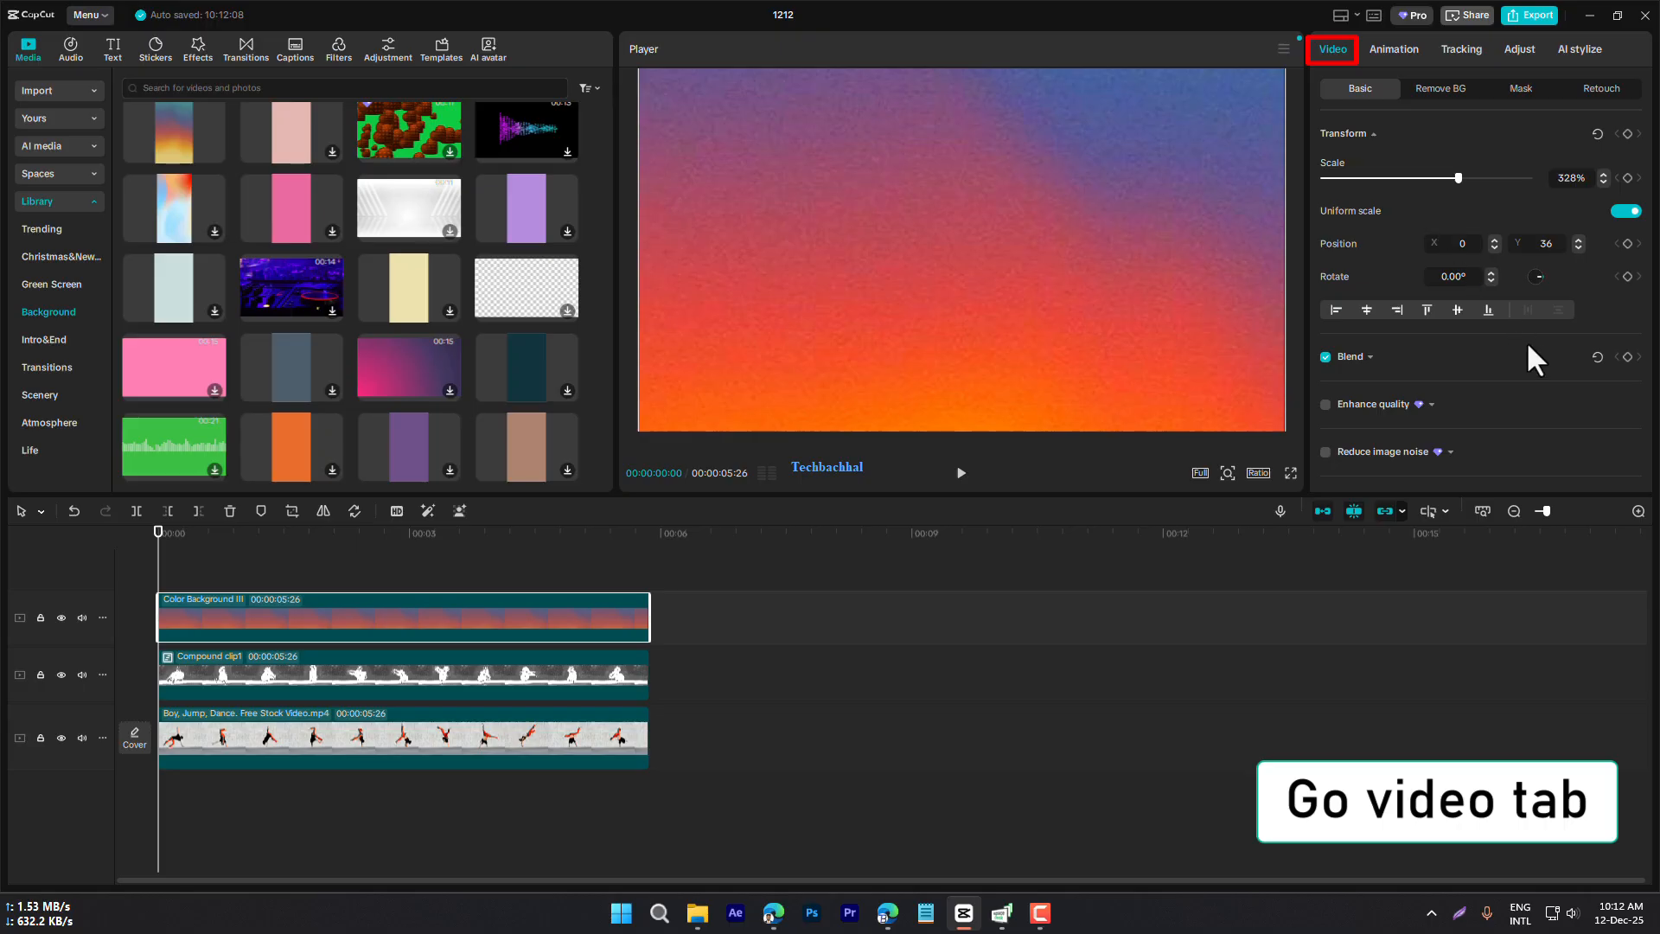
scroll(1502, 347, down, 2)
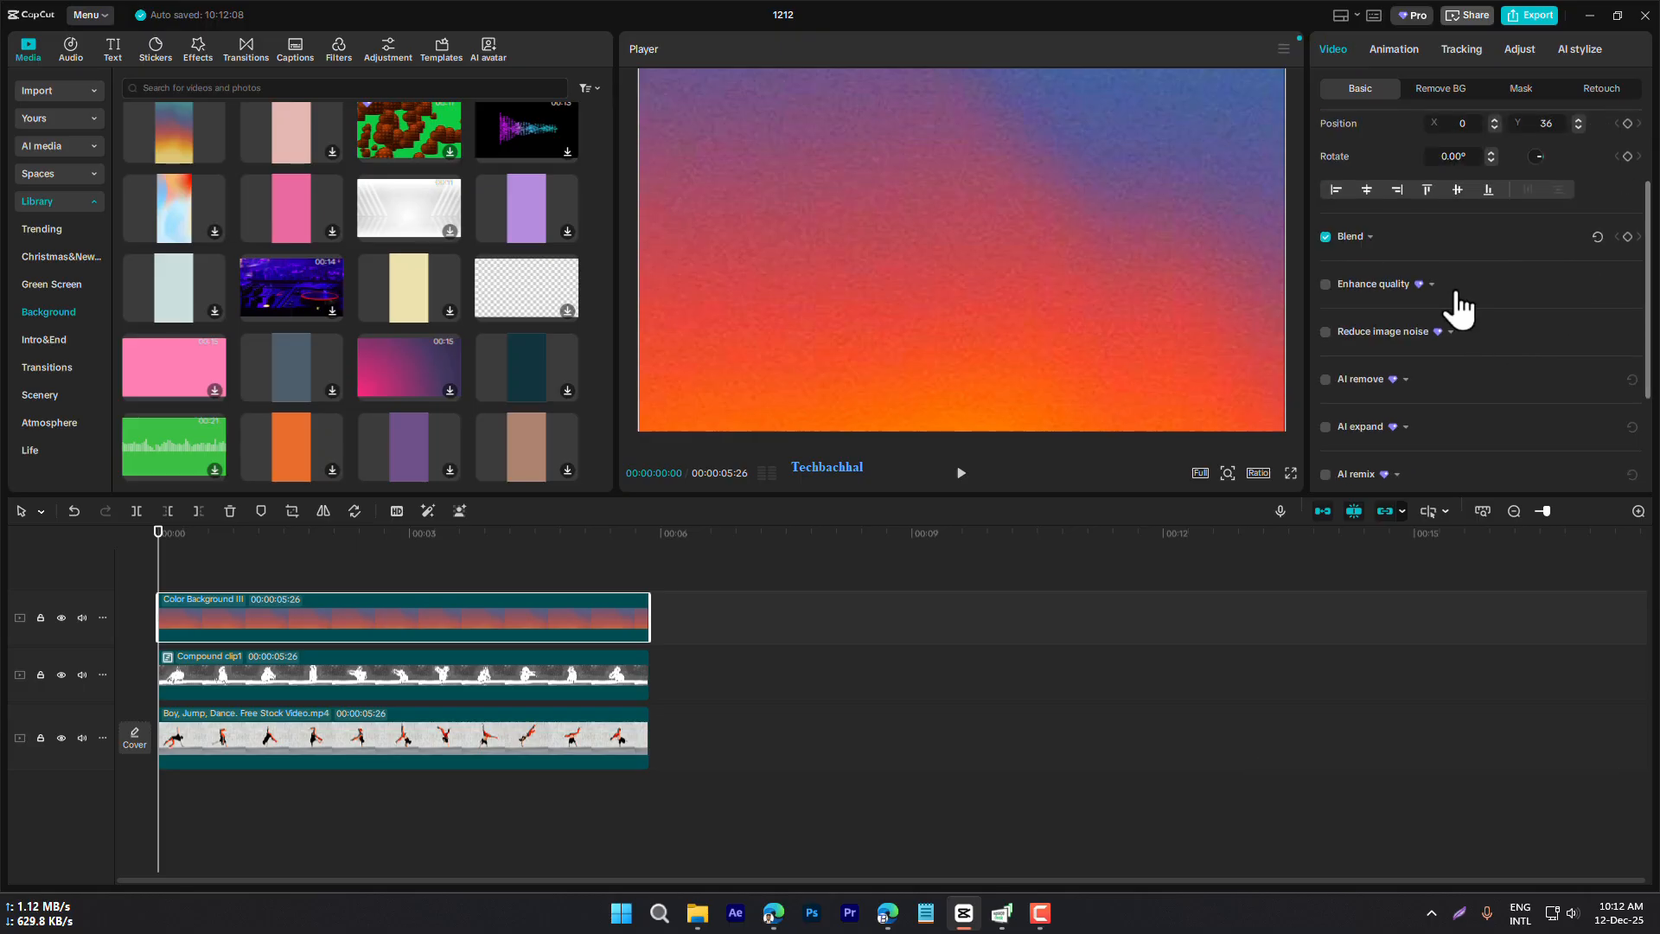
click(1369, 239)
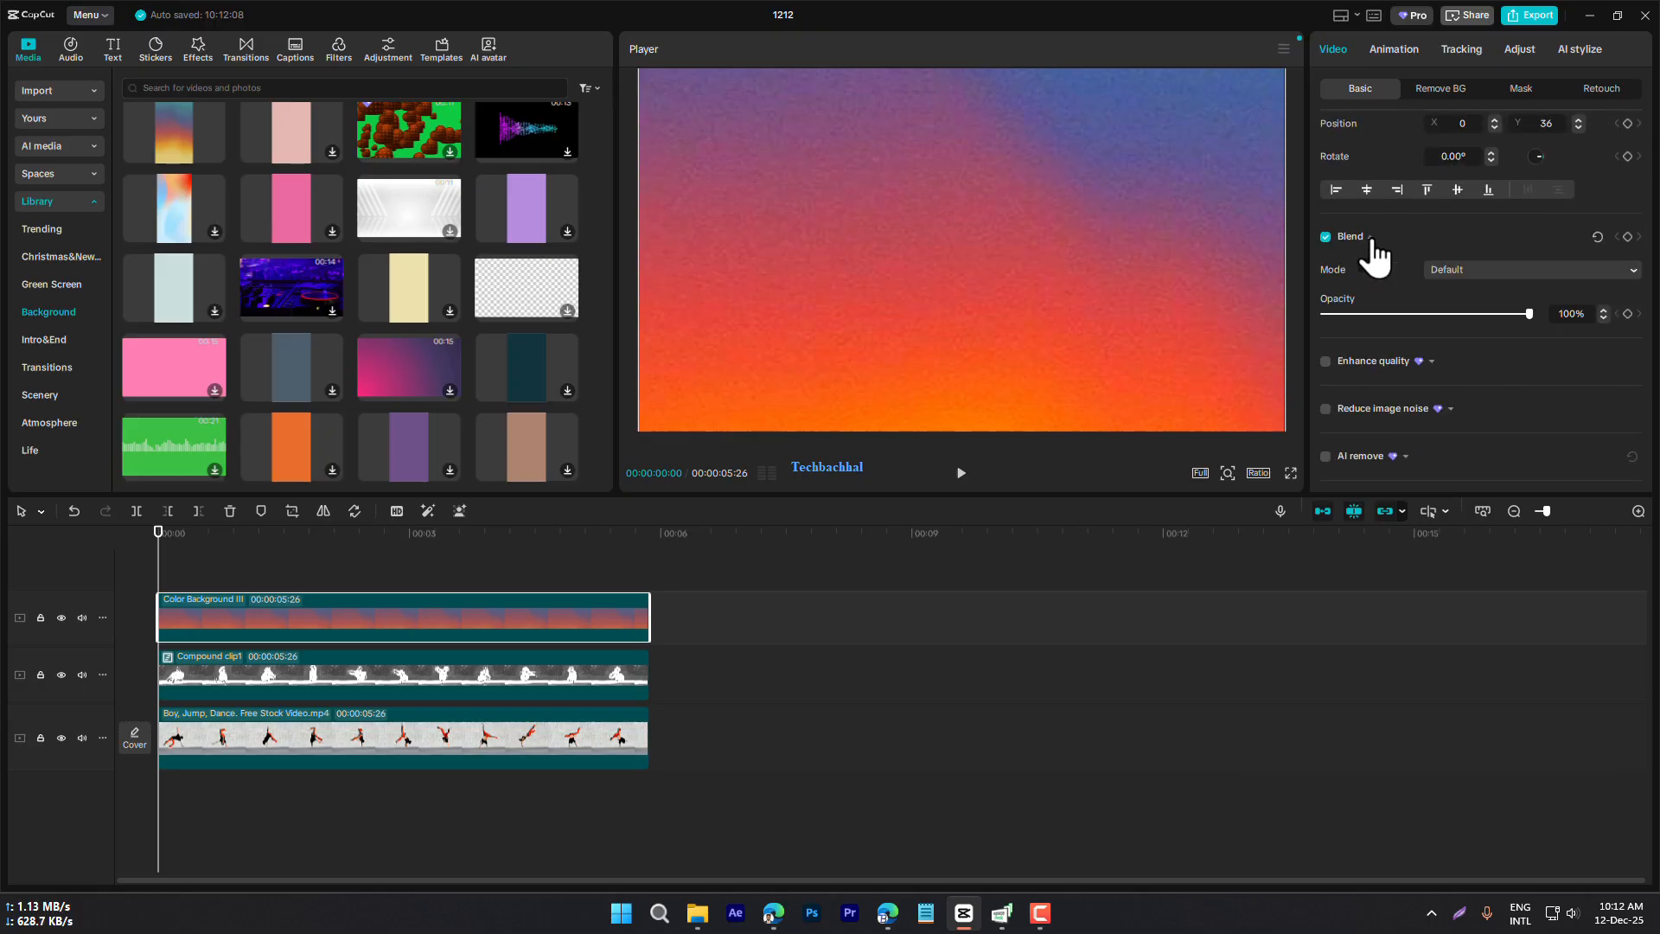
click(1458, 268)
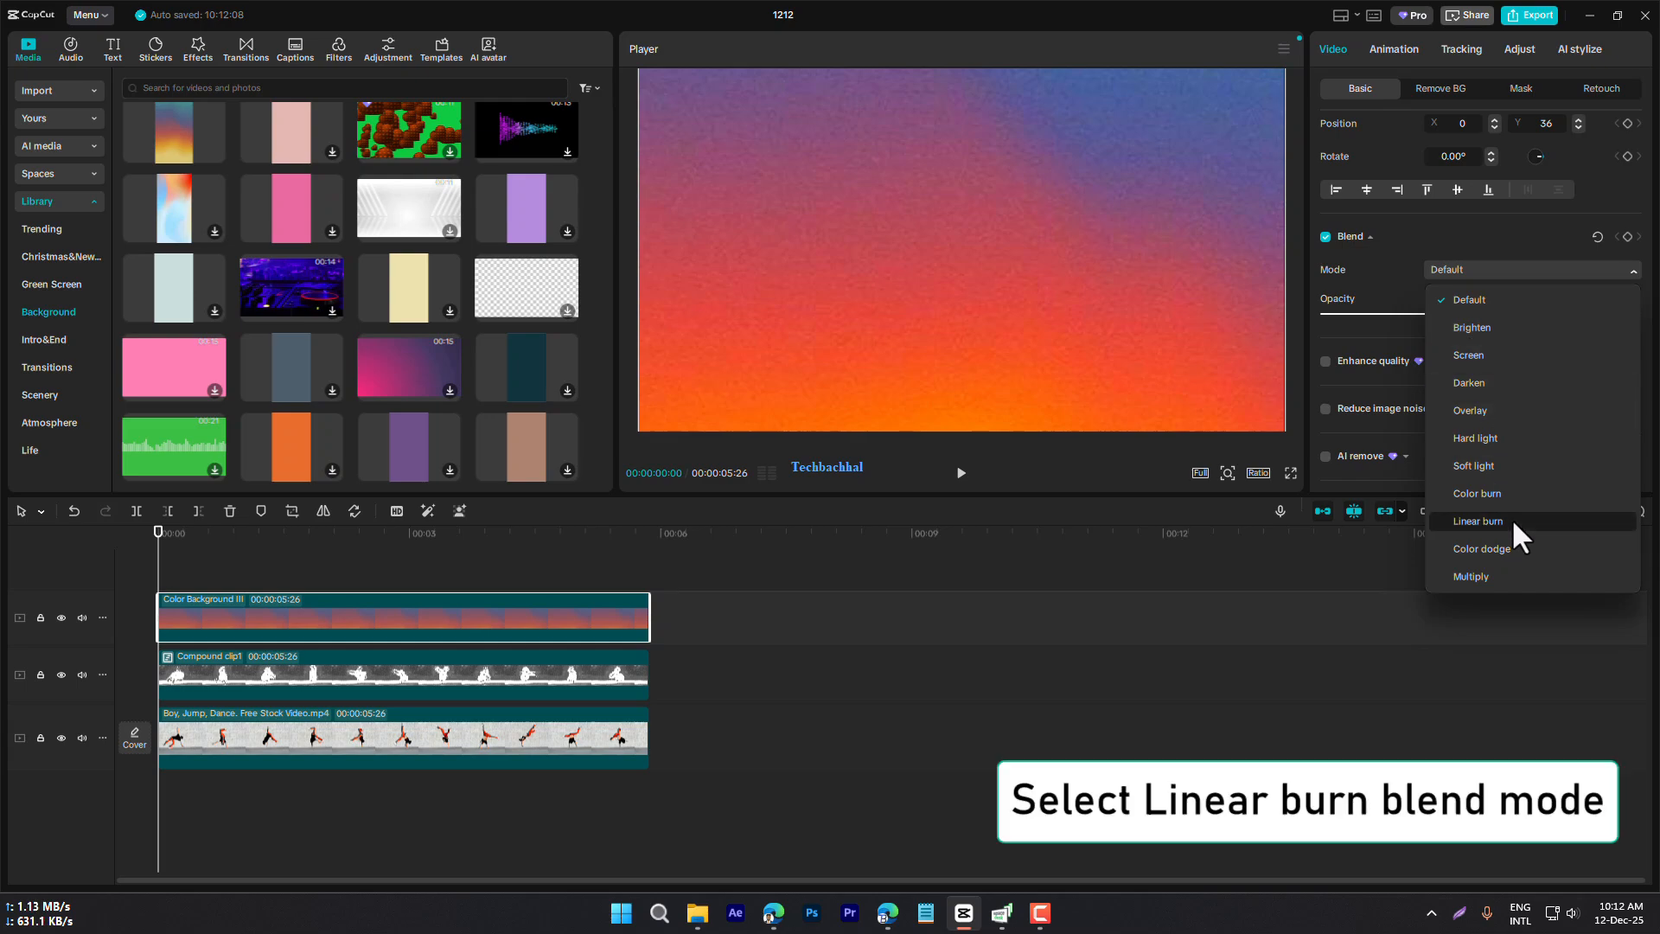
click(1478, 521)
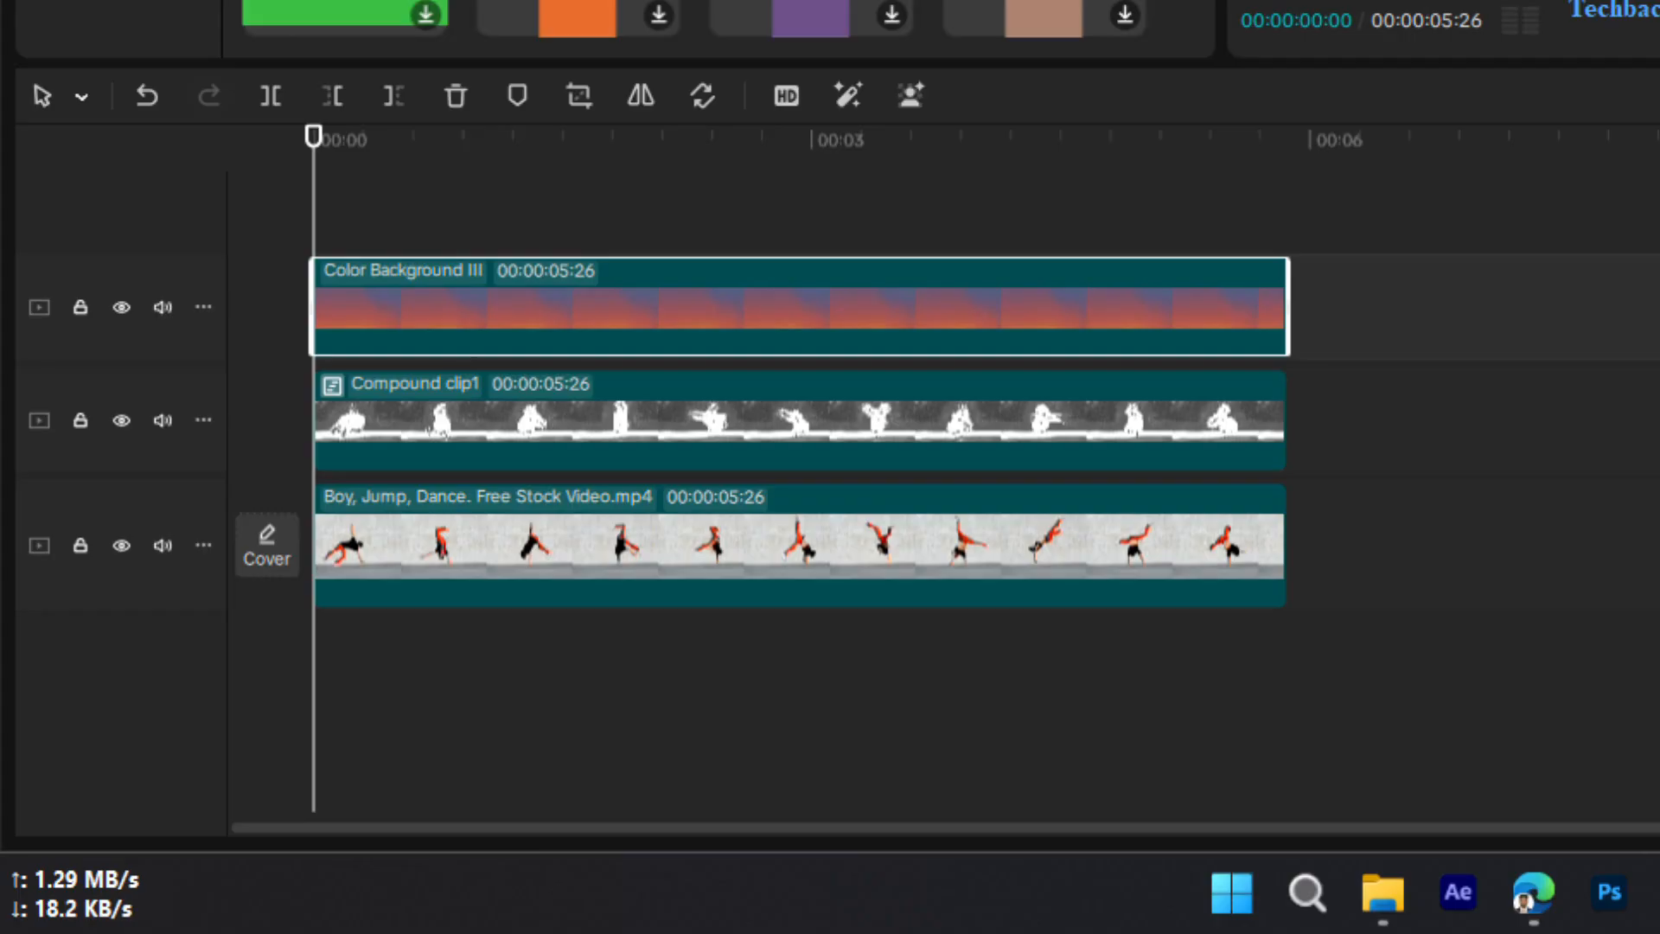
Combine the gradient background and the compound clip beneath it into a new compound clip
click(1490, 437)
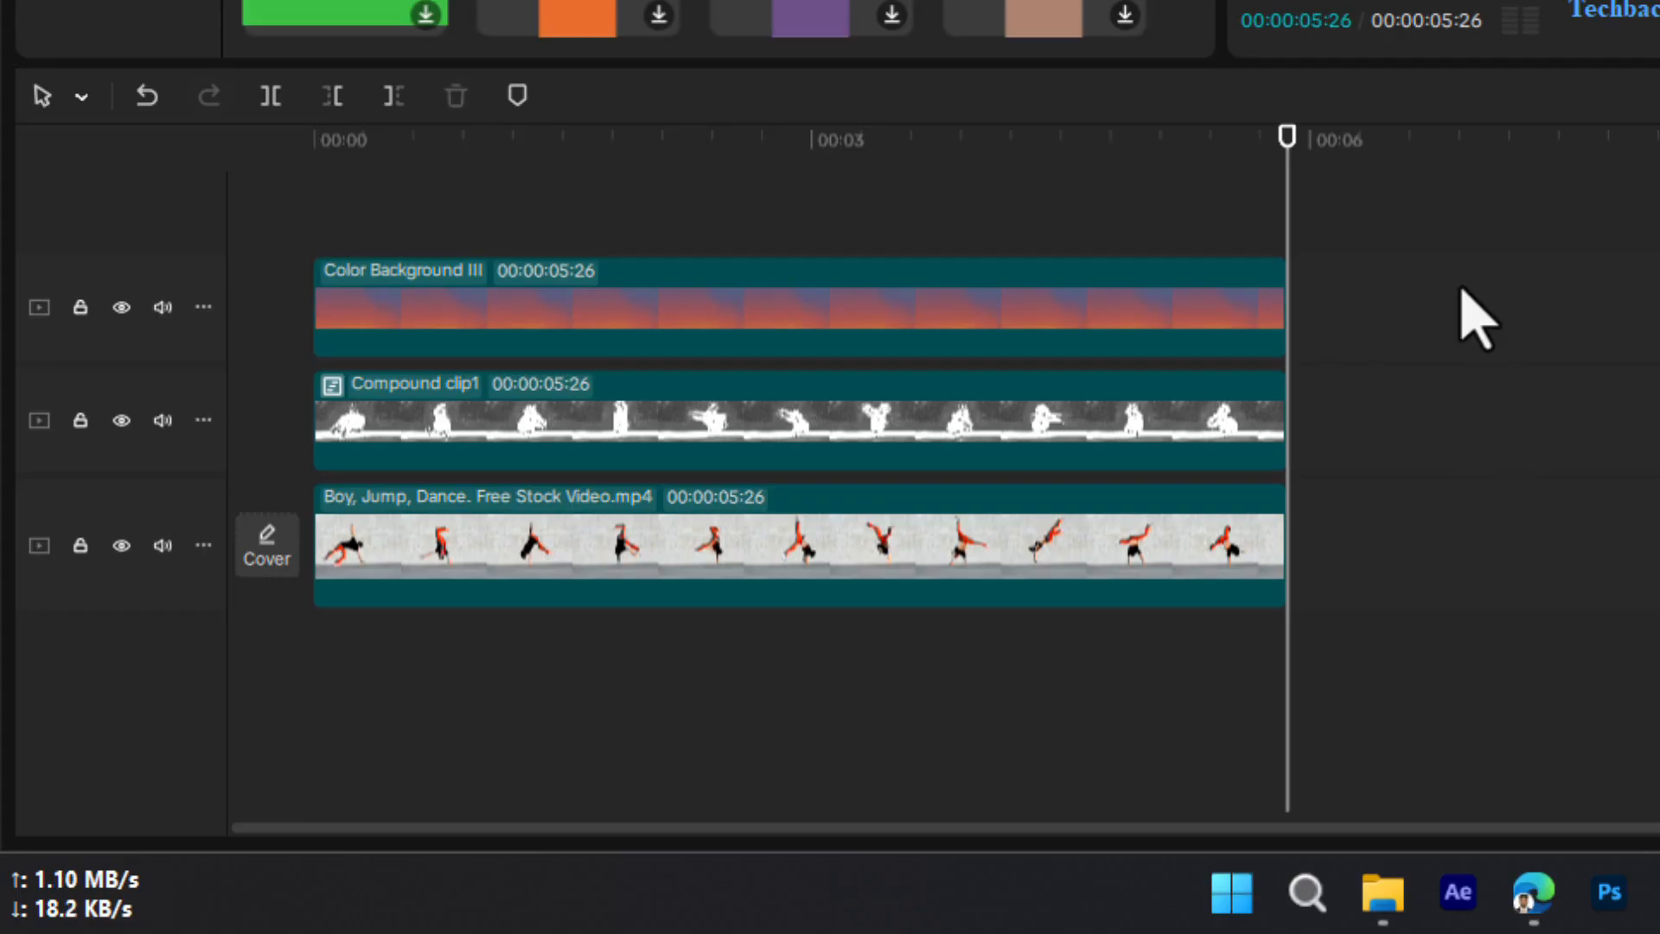
drag(1461, 290, 977, 428)
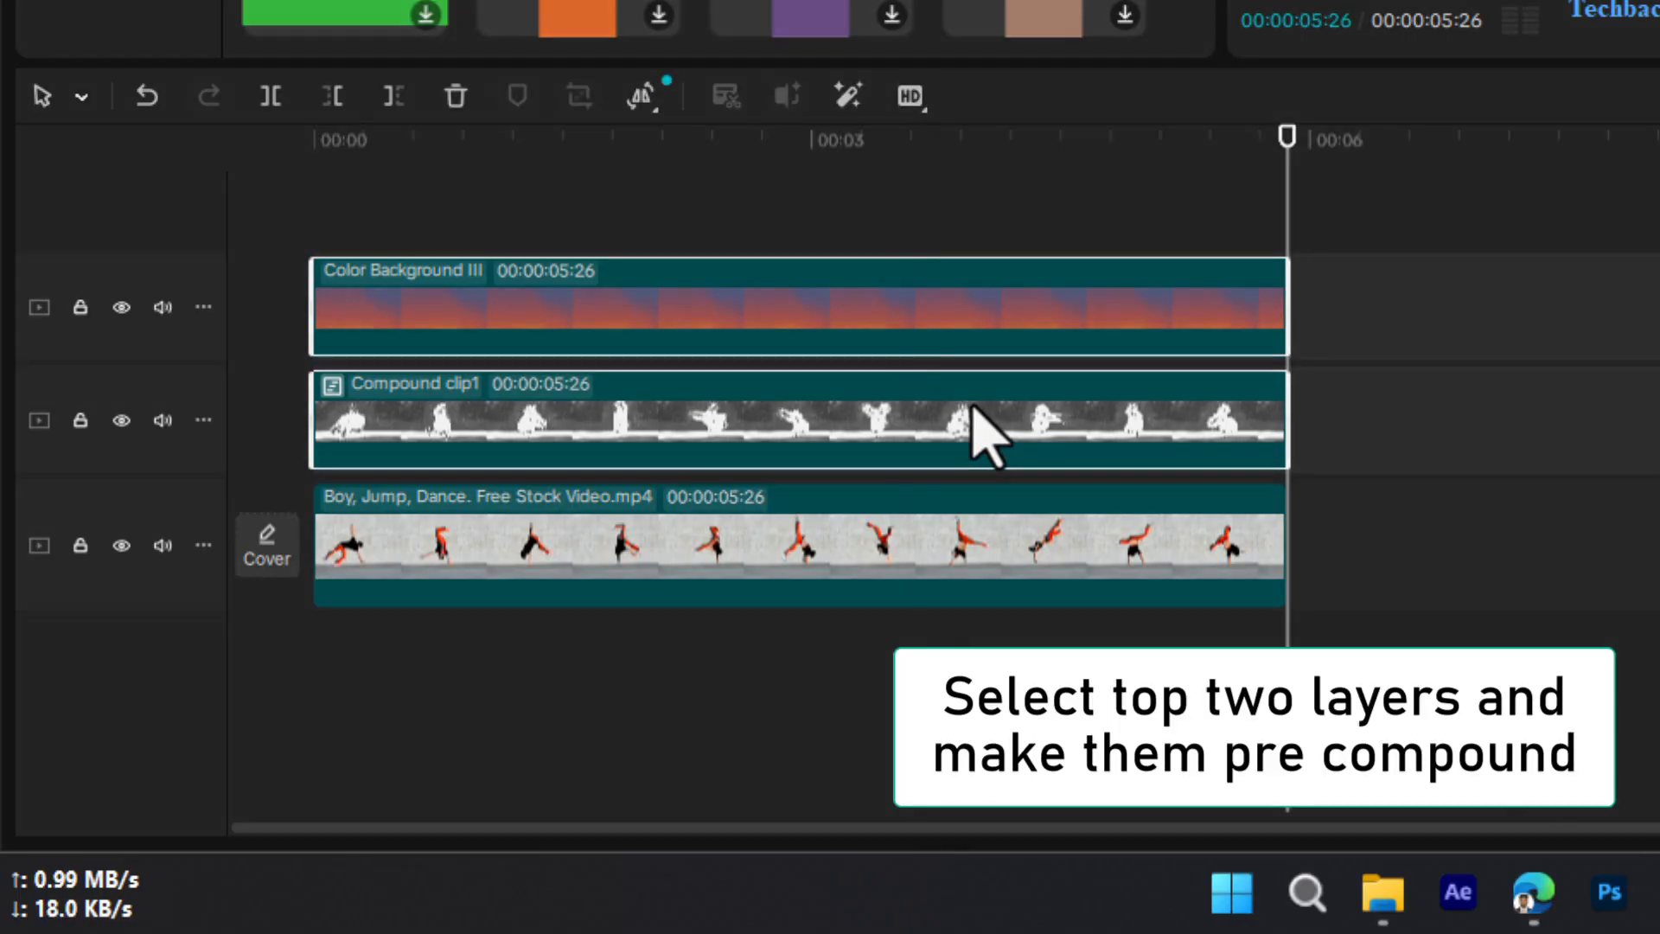
right_click(972, 405)
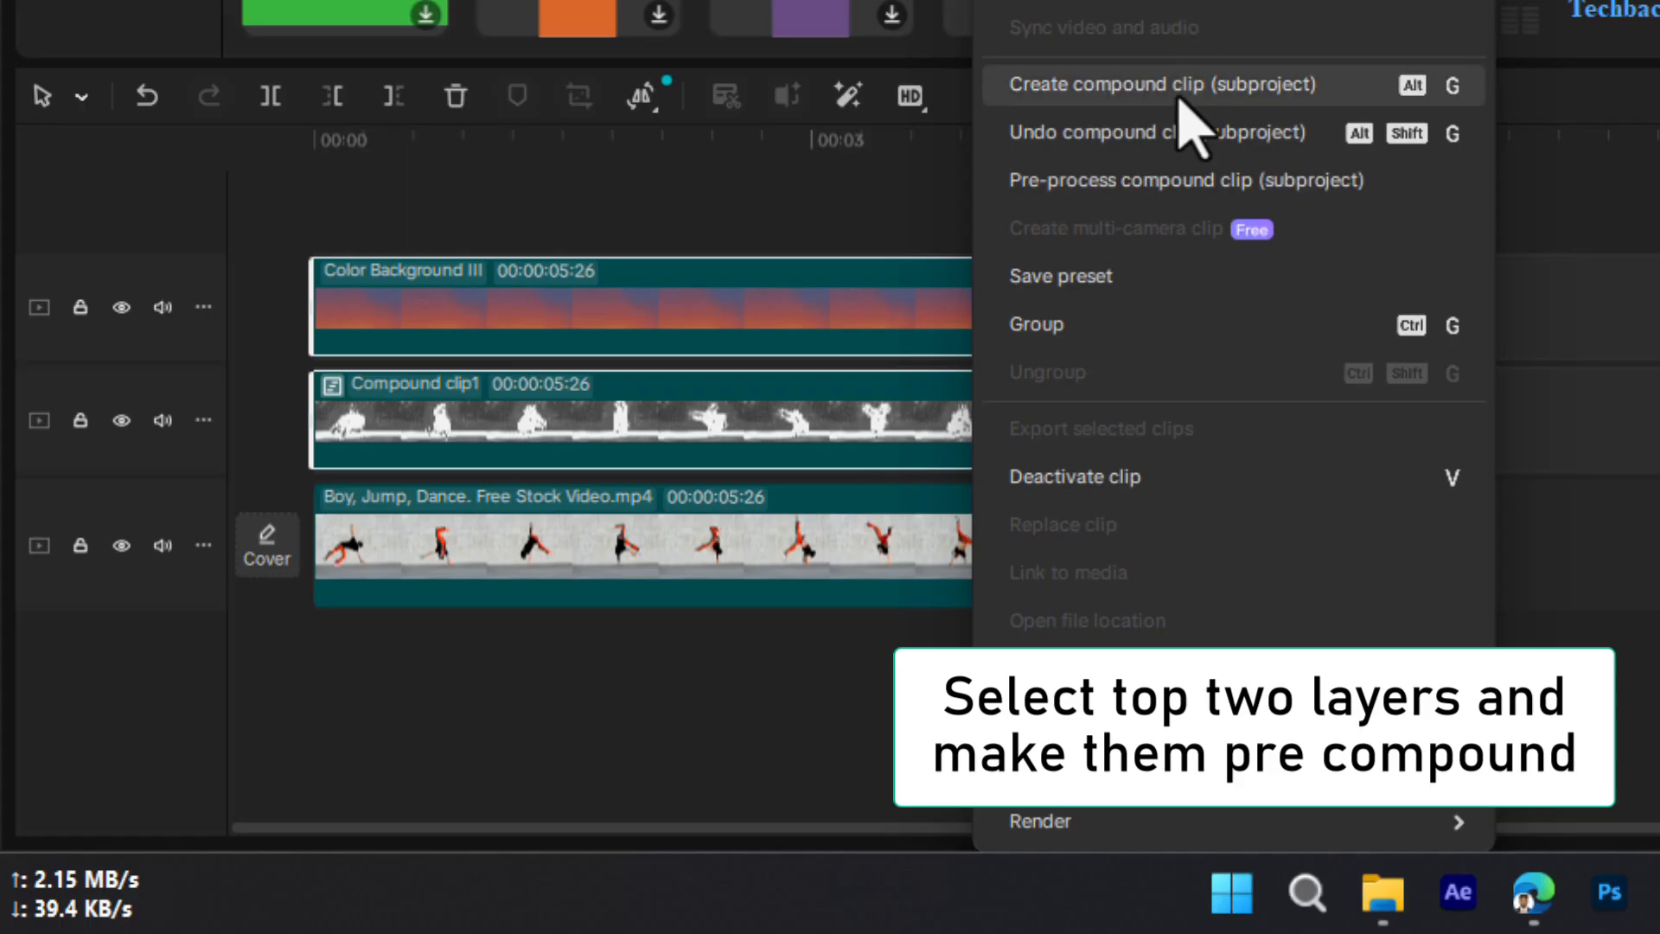
click(1180, 86)
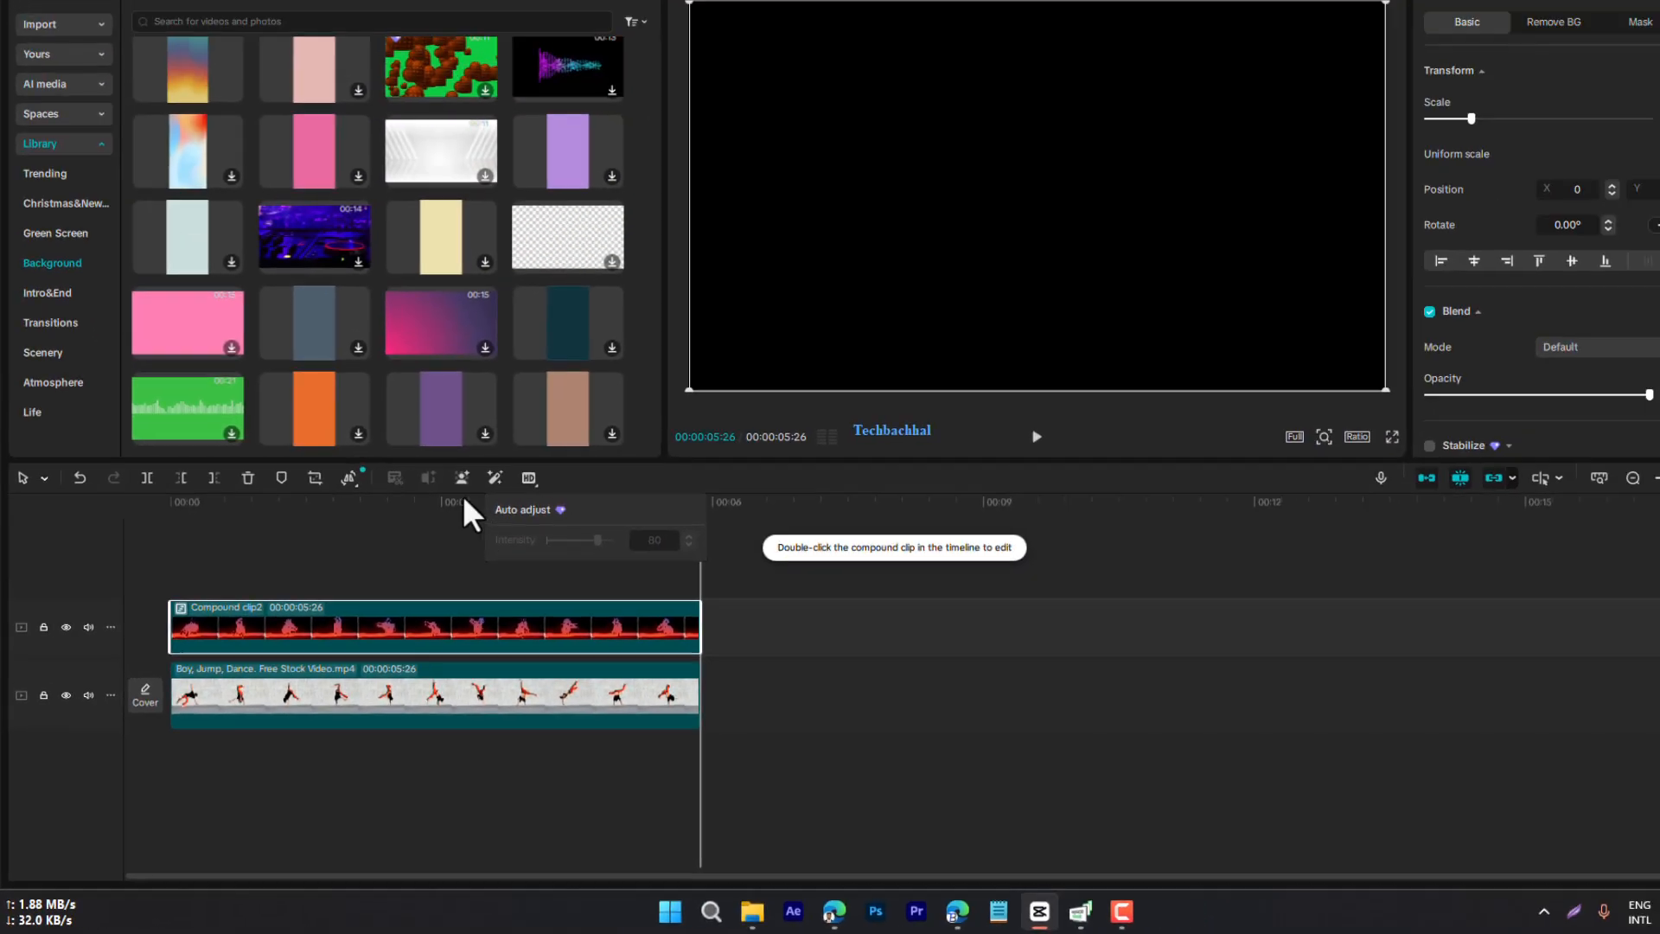
Preview a frame in the middle of the dance and apply the Edge Glow effect to the new compound clip
click(450, 502)
drag(449, 508, 318, 589)
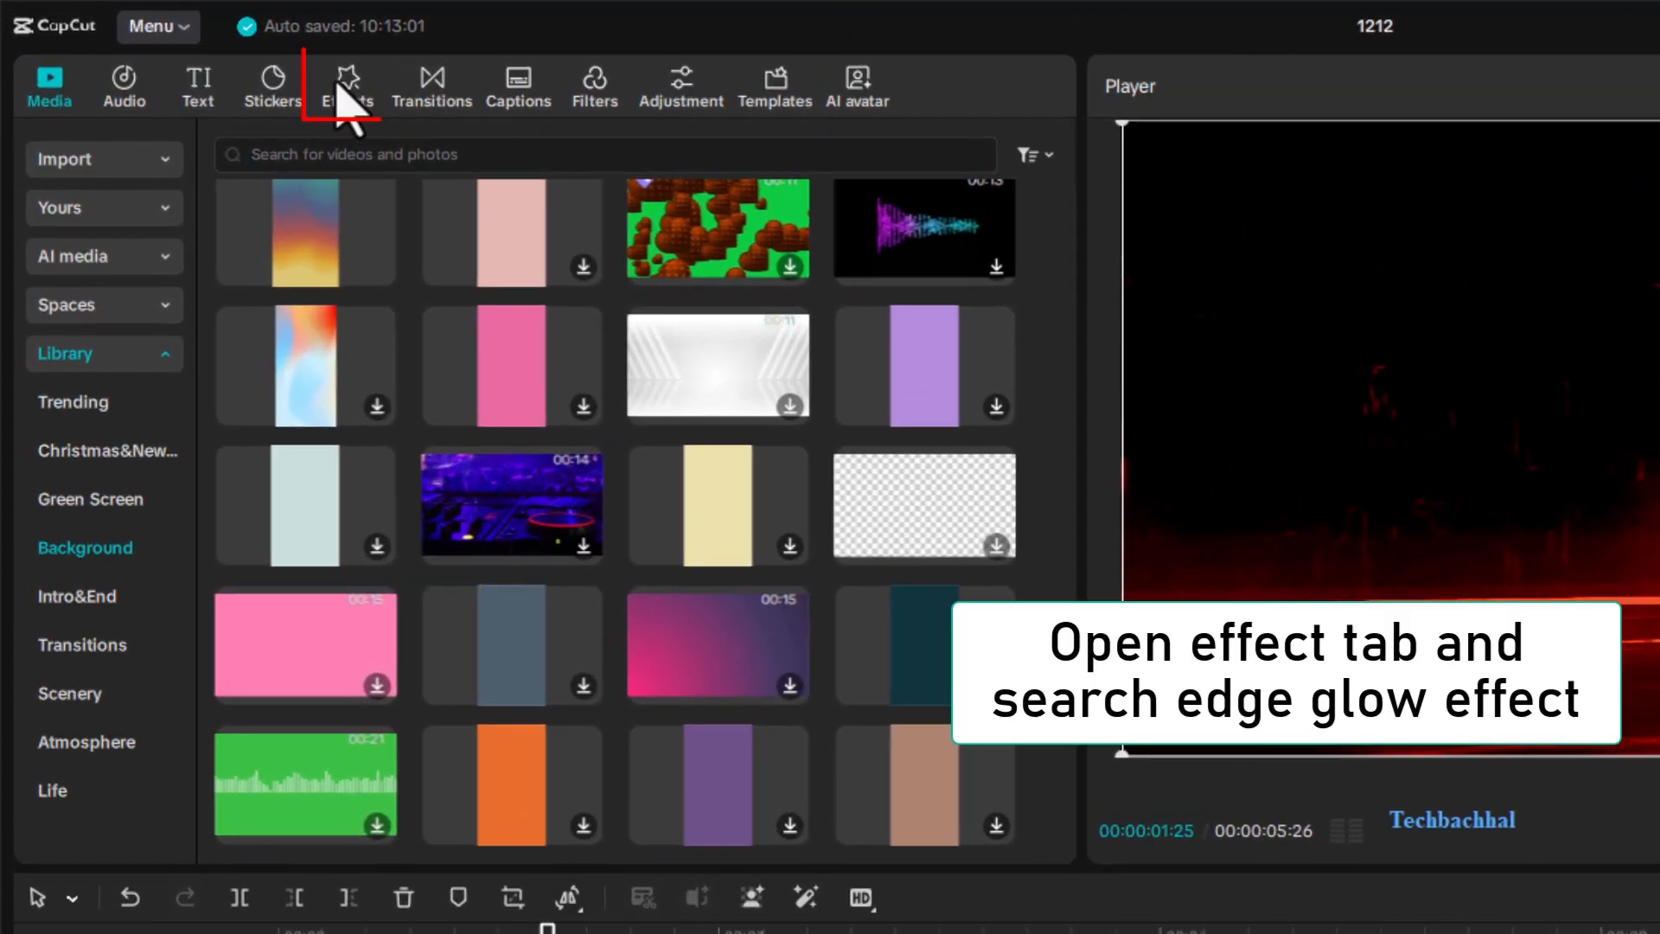
click(348, 97)
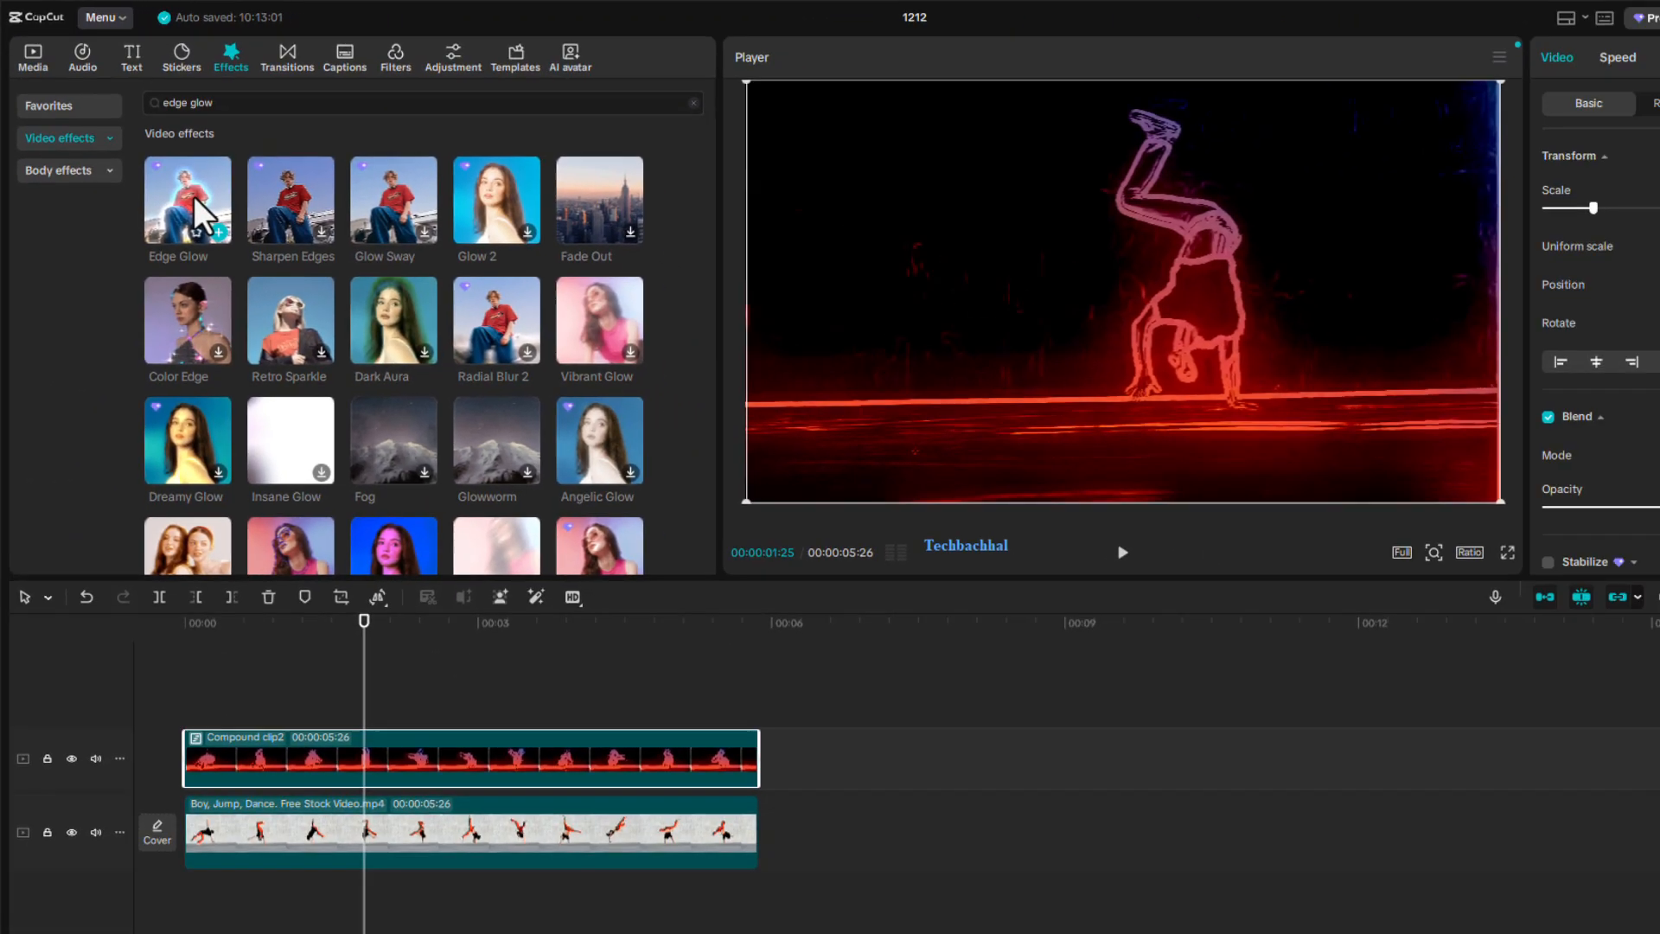
drag(289, 313, 216, 659)
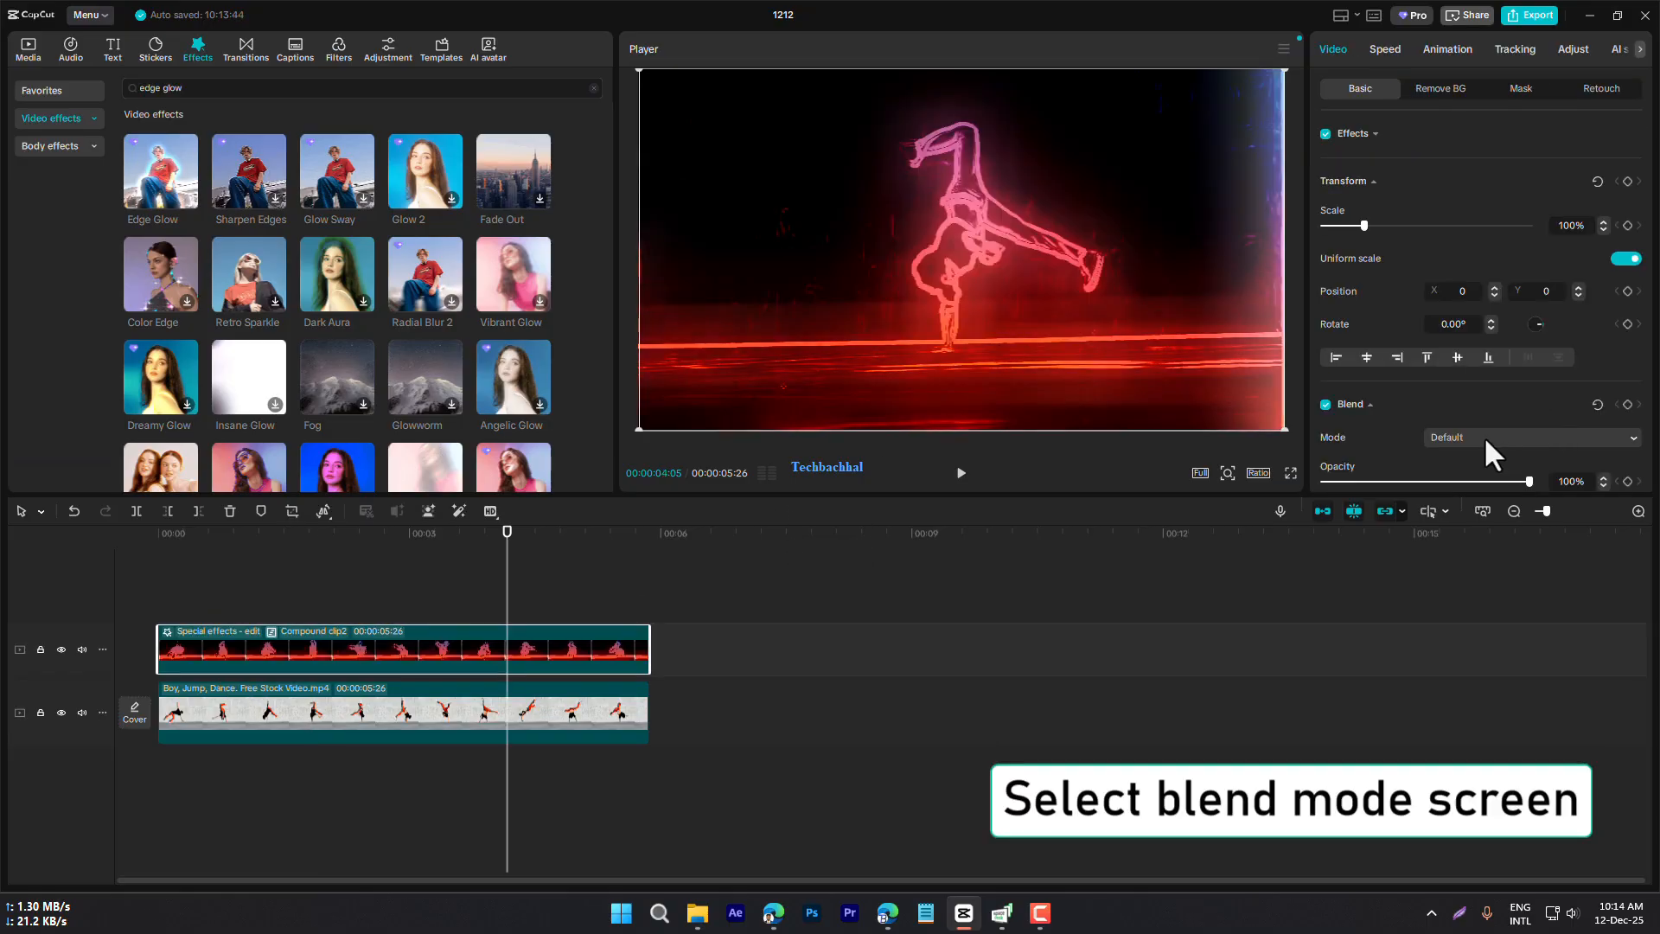
Set the blend mode of the glowing compound clip to Screen so it overlays the dance video
click(1484, 434)
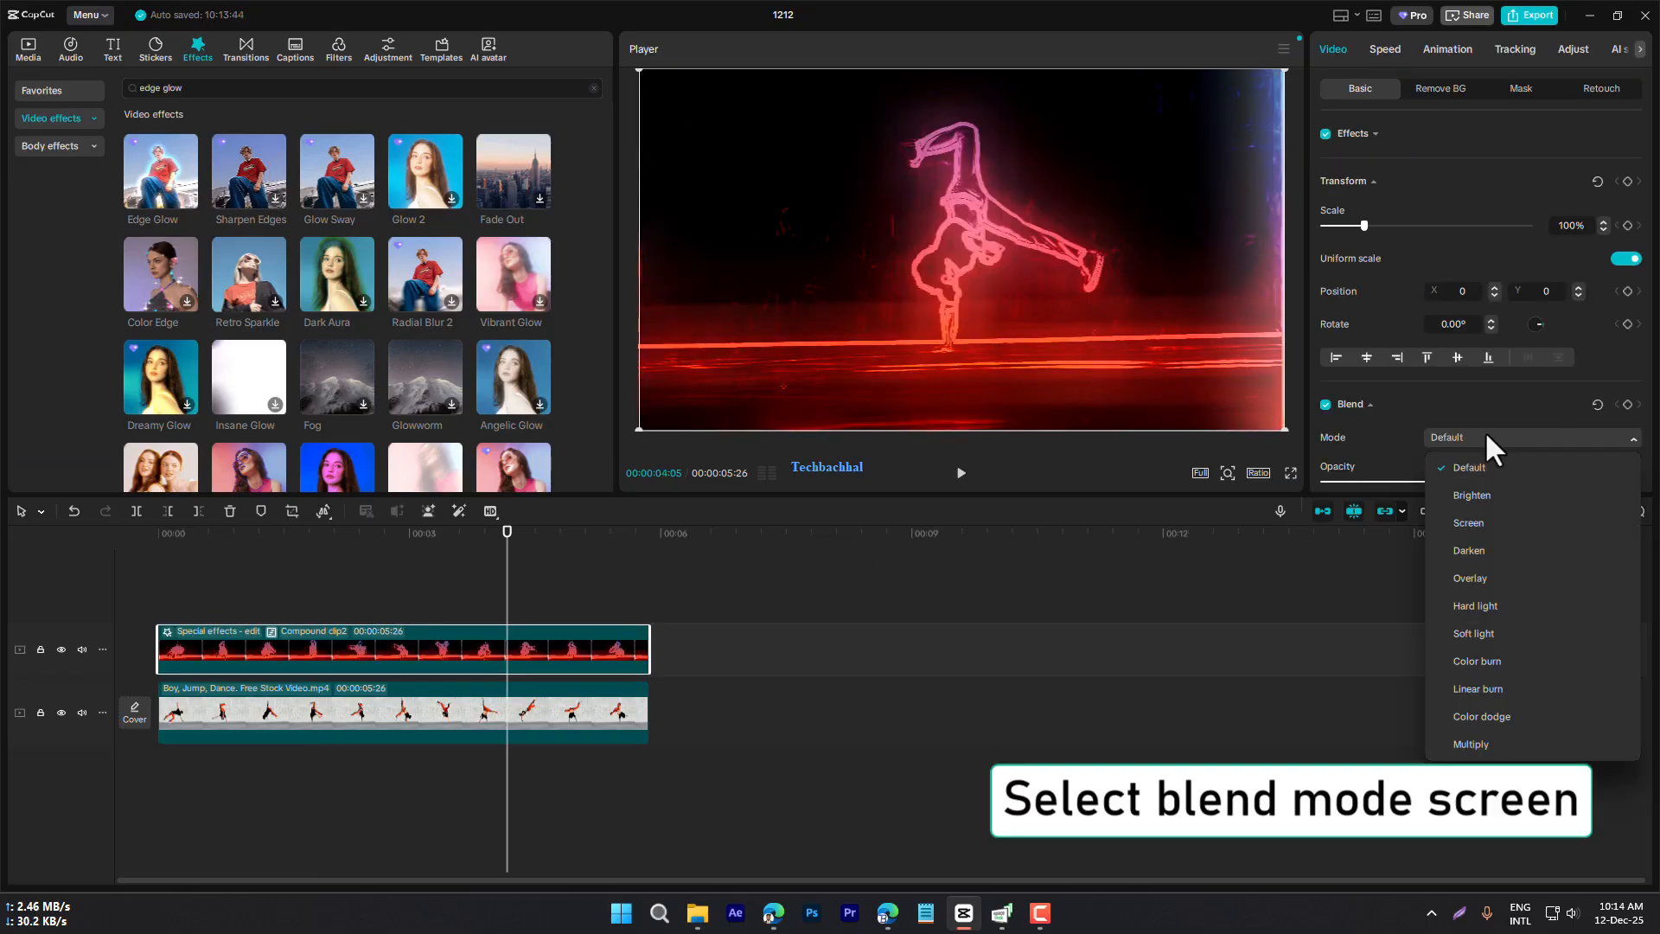
click(1499, 526)
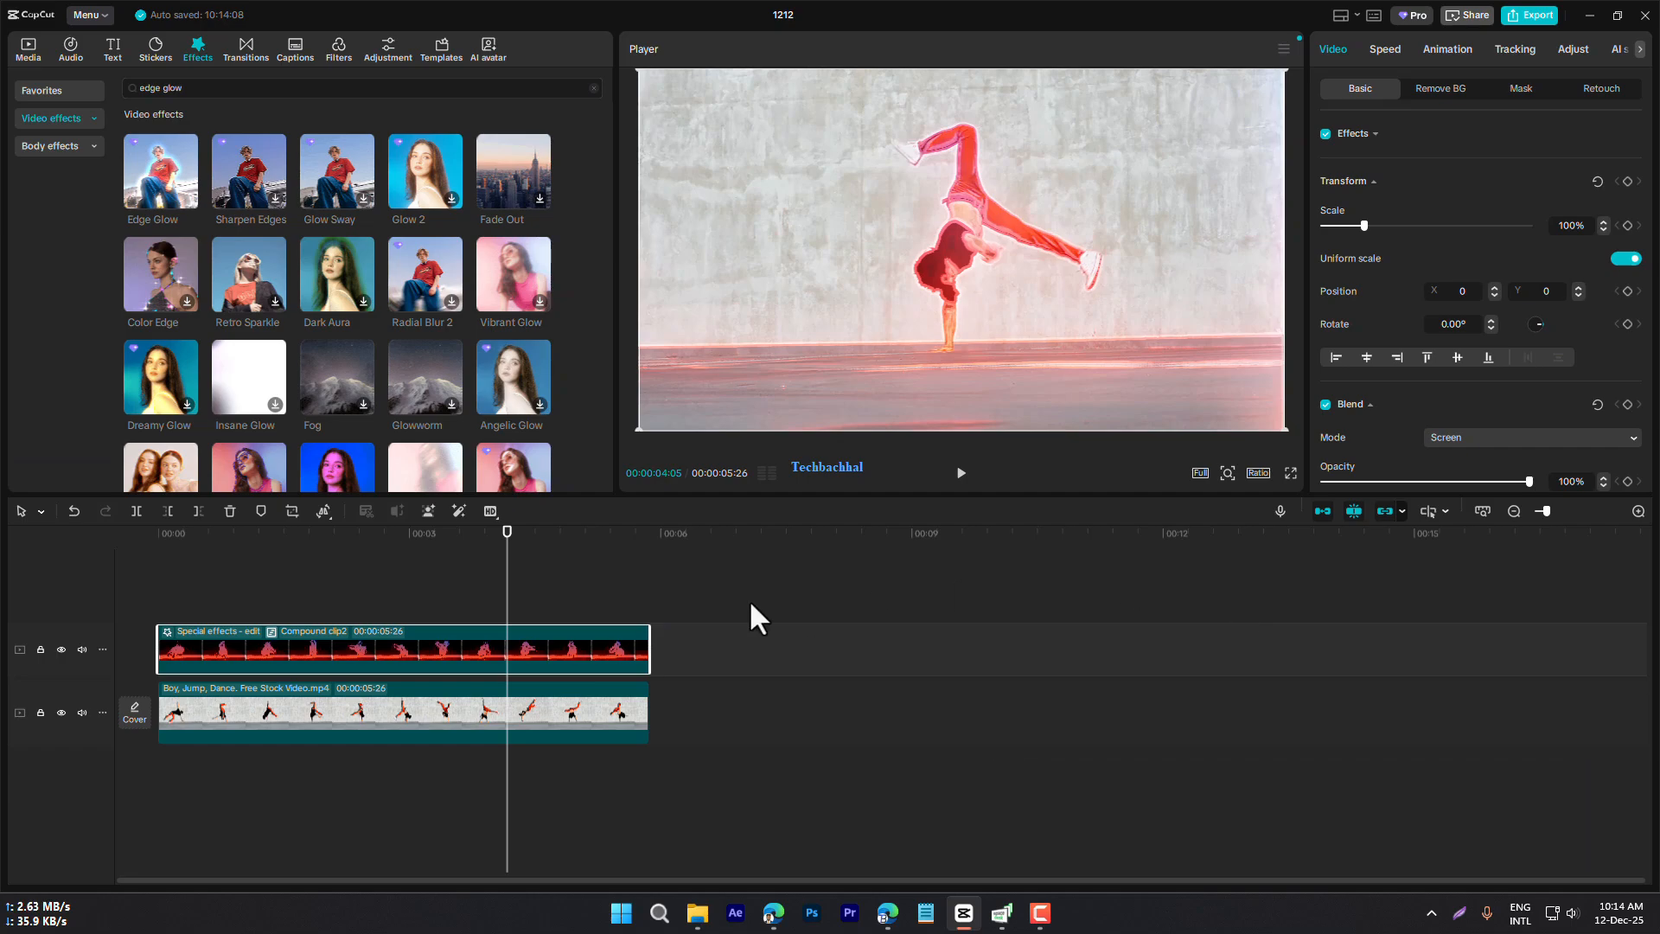
Animate the compound clip's scale with one keyframe at its start and an ending keyframe of 199% at about 00:00:00:25
drag(510, 543, 141, 568)
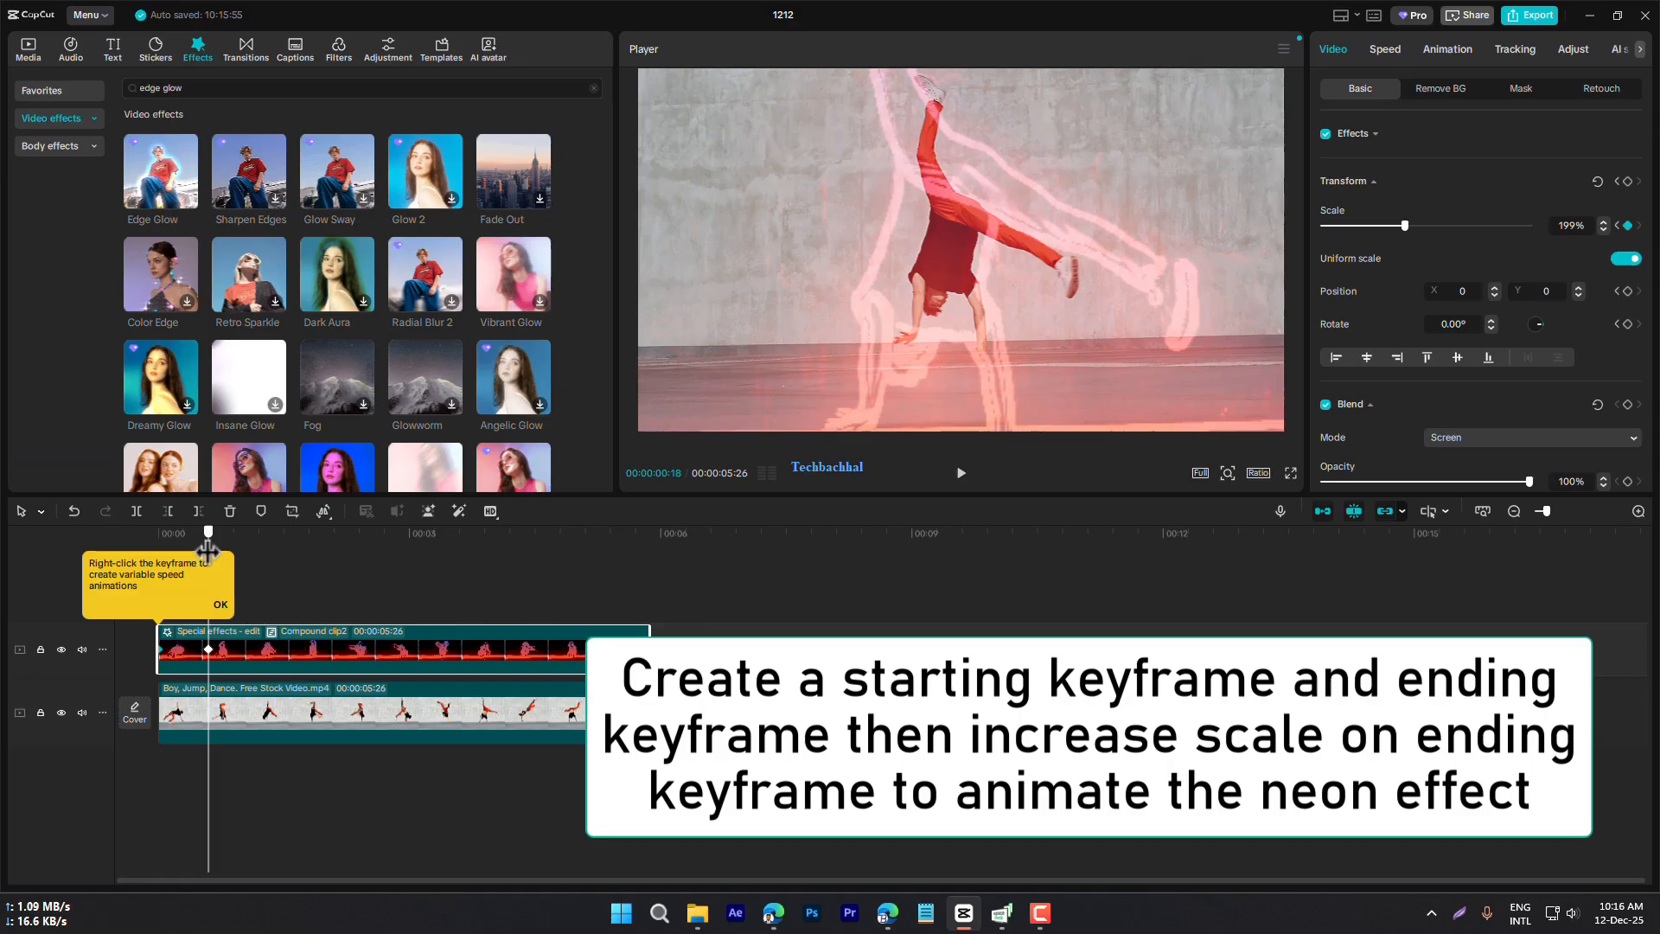
drag(208, 558, 227, 560)
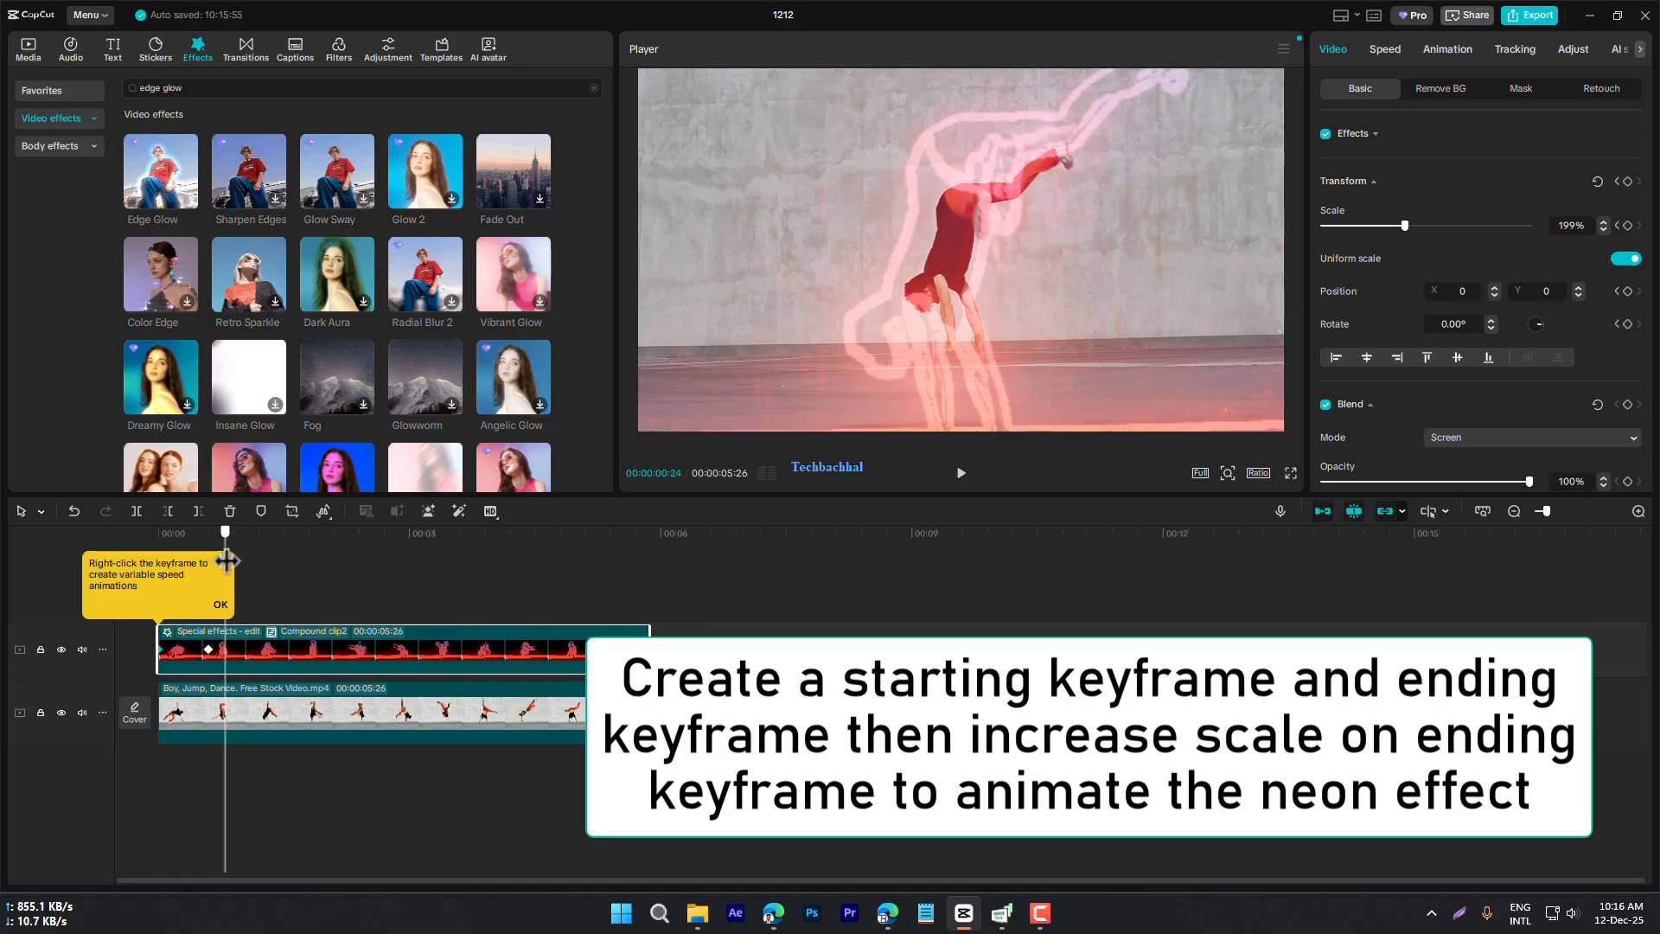
click(211, 647)
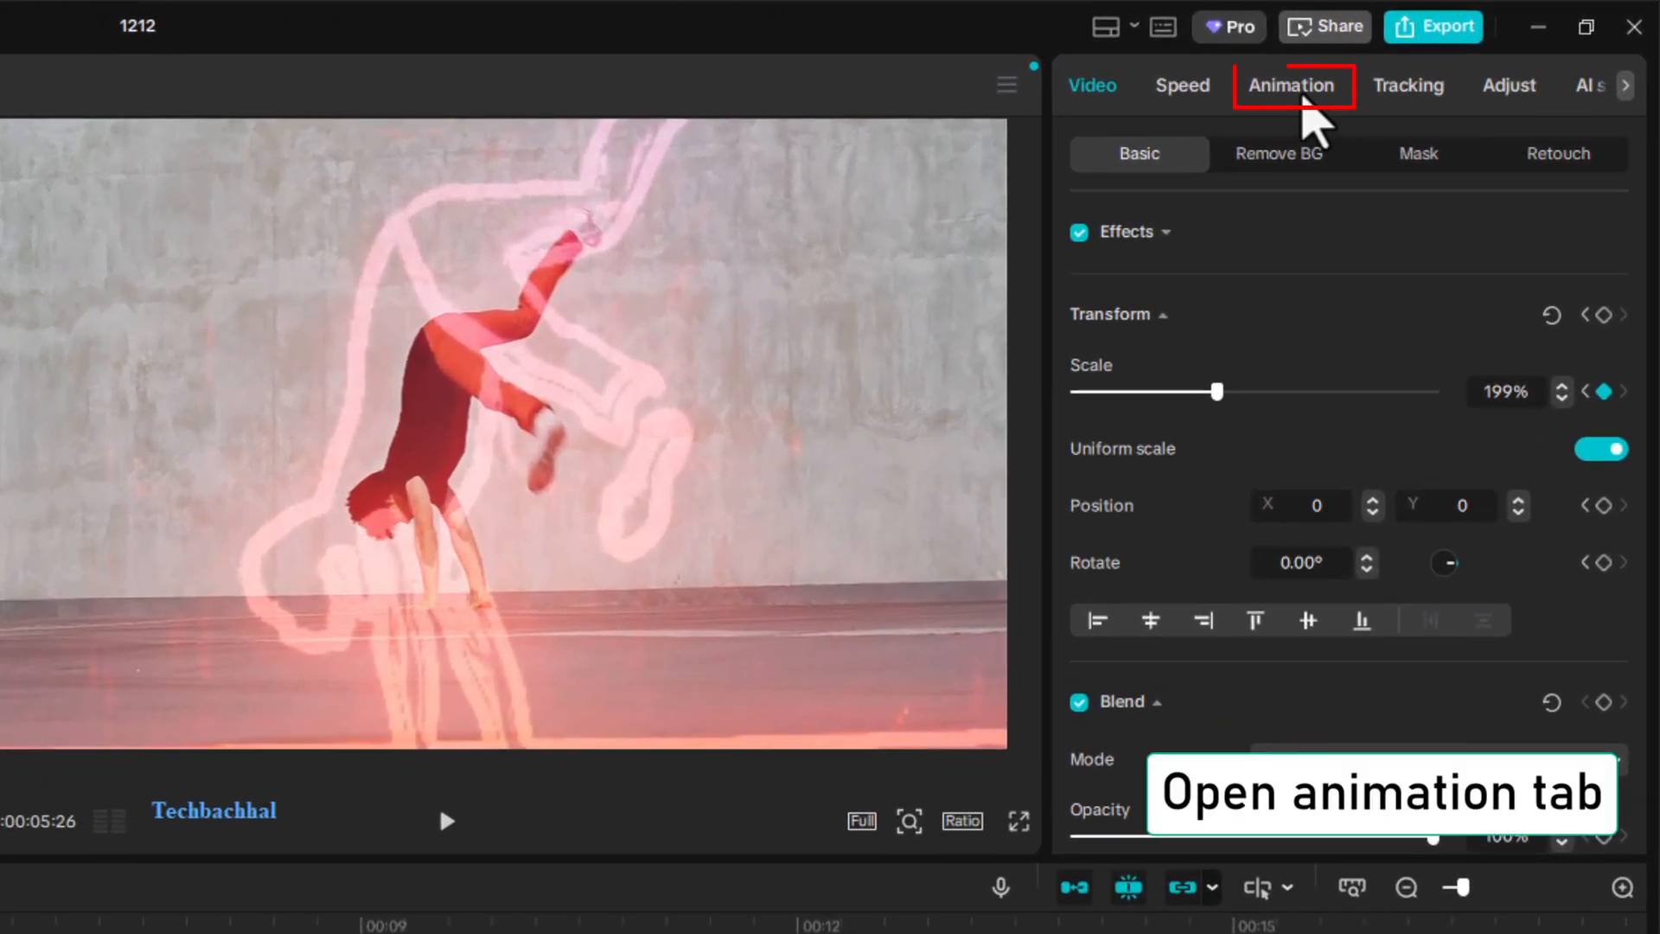
Apply the Fade Out exit animation to the neon compound clip
click(1301, 102)
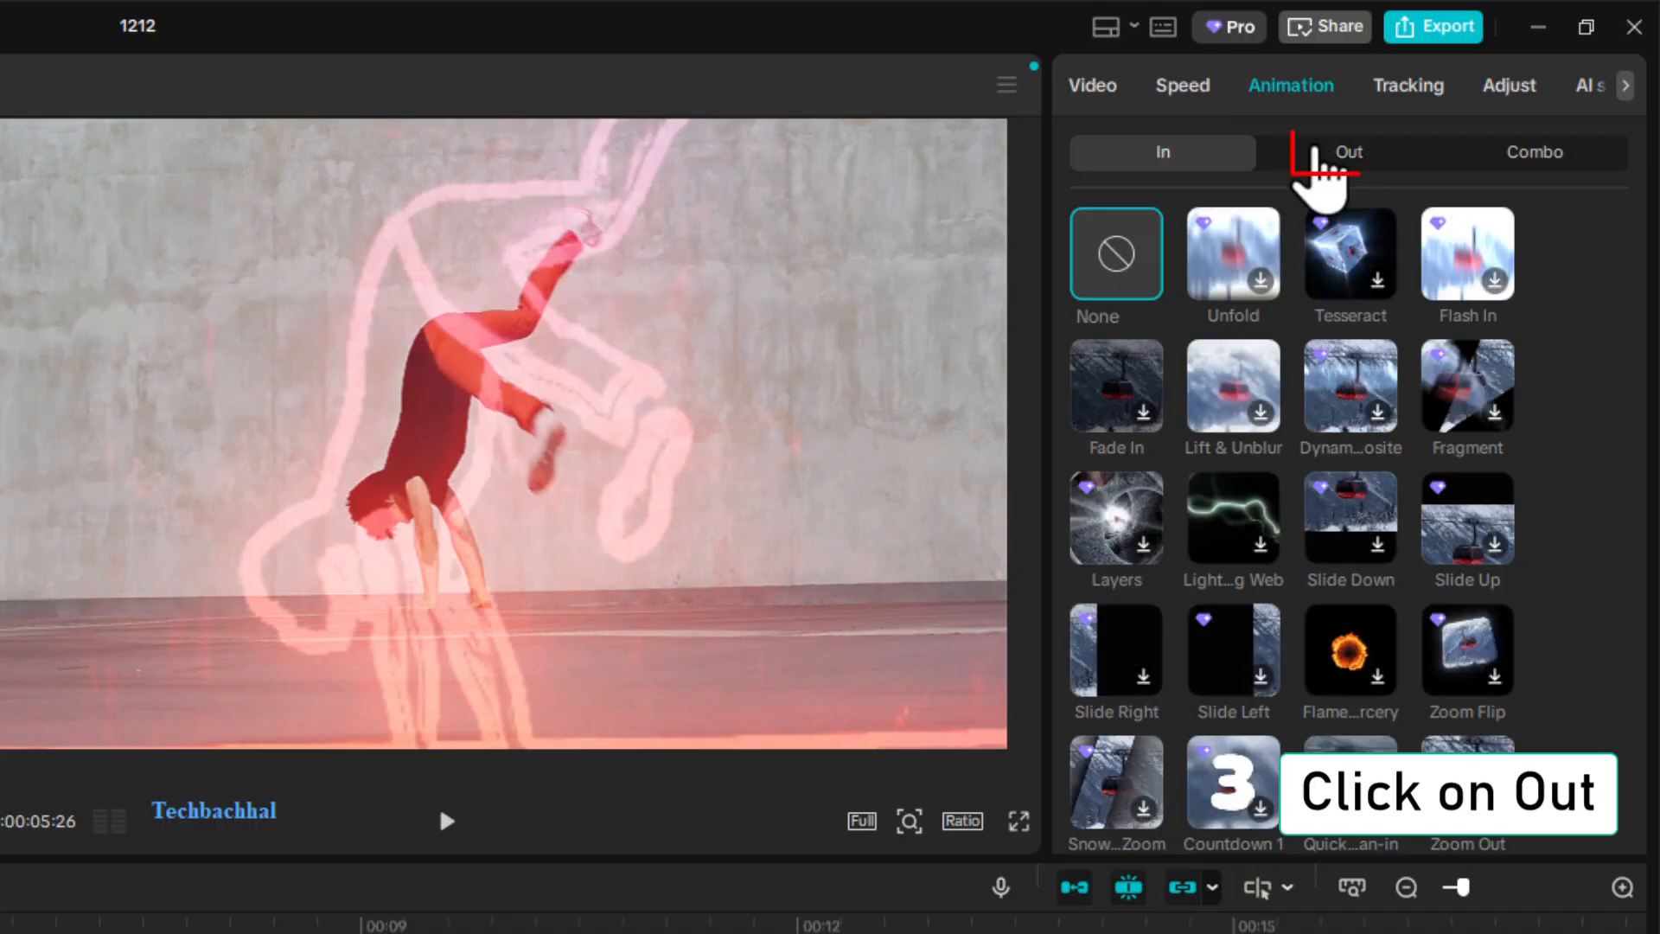
click(1351, 154)
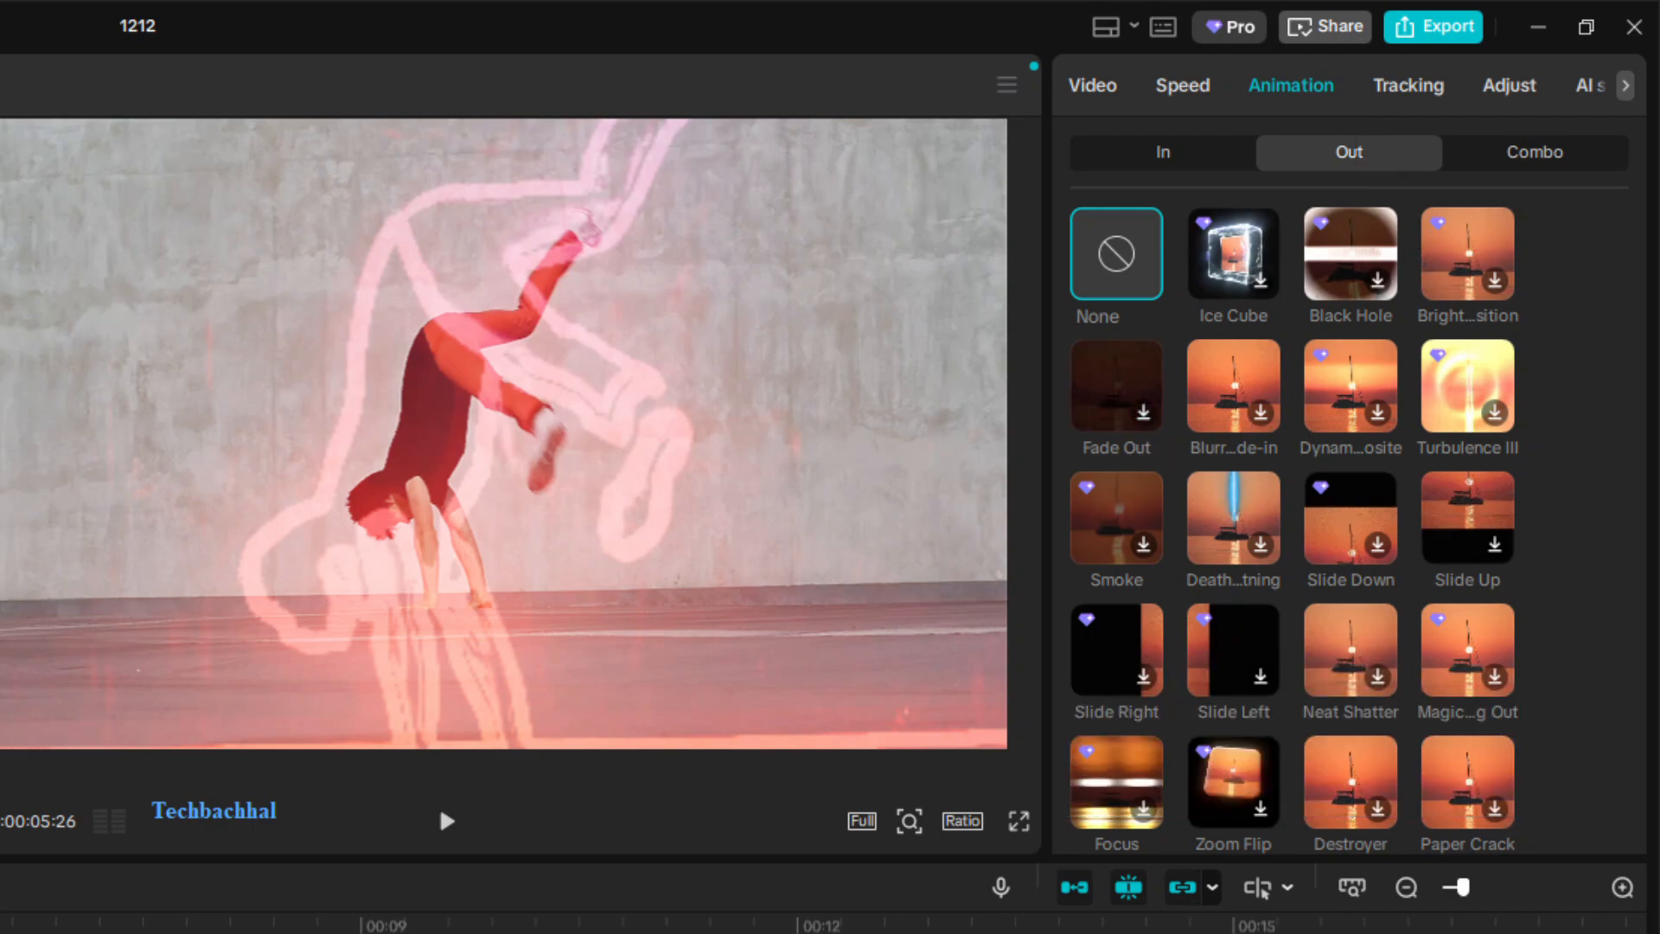
click(1116, 385)
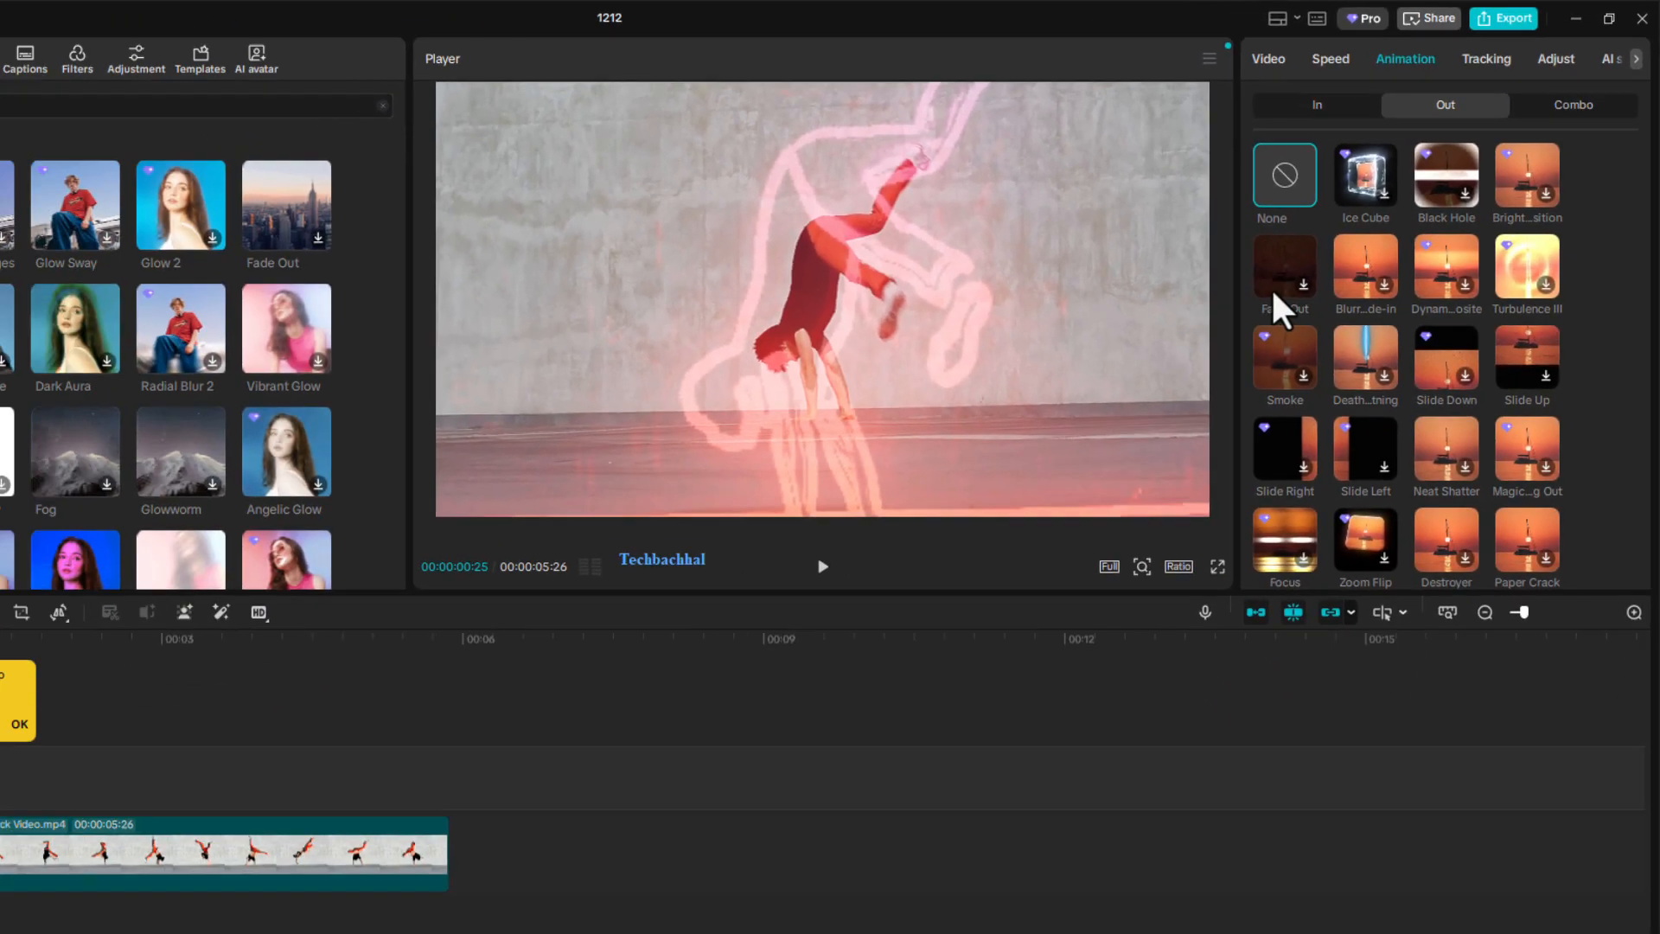